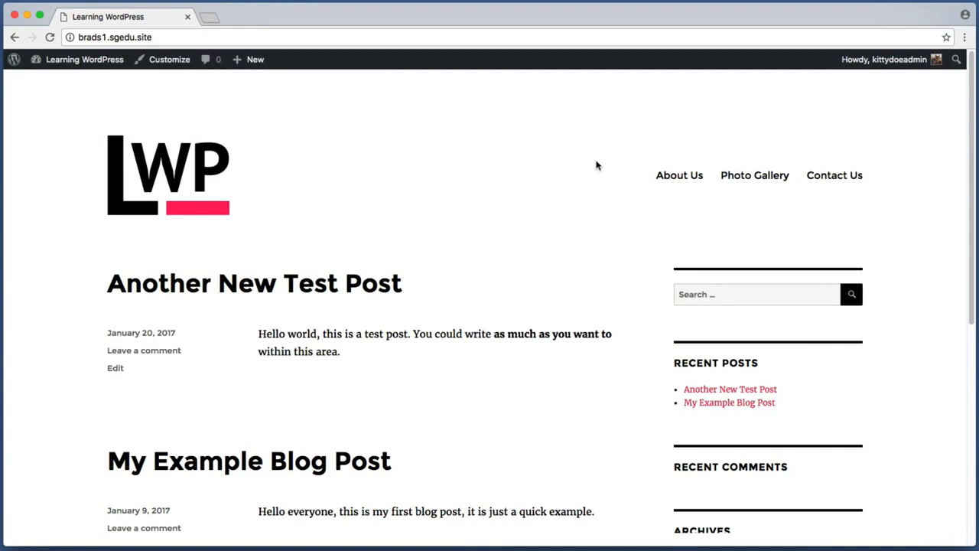
Open the site's About Us page
key(super+shift+4)
drag(613, 143, 907, 207)
click(696, 182)
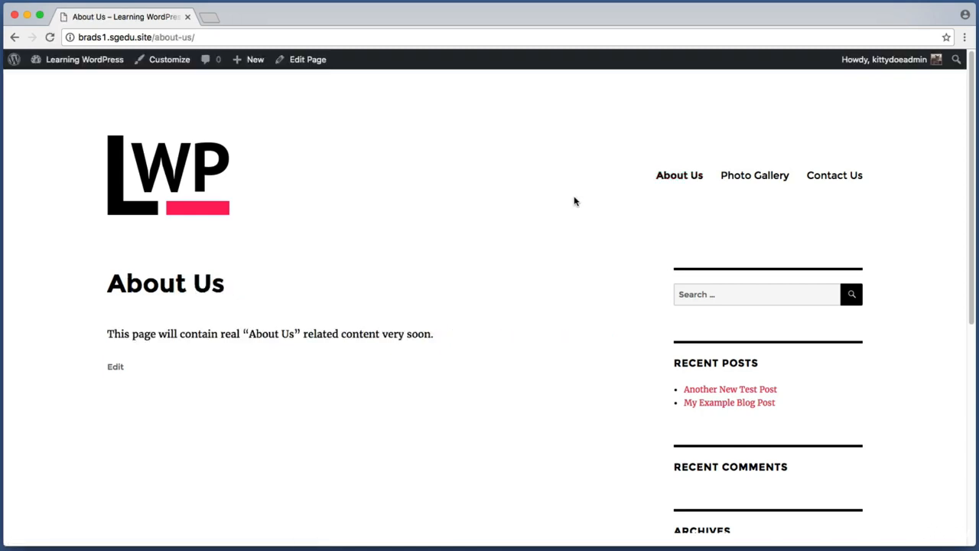
Open the About Us page for editing in the WordPress admin
key(super+shift+4)
drag(86, 316, 455, 347)
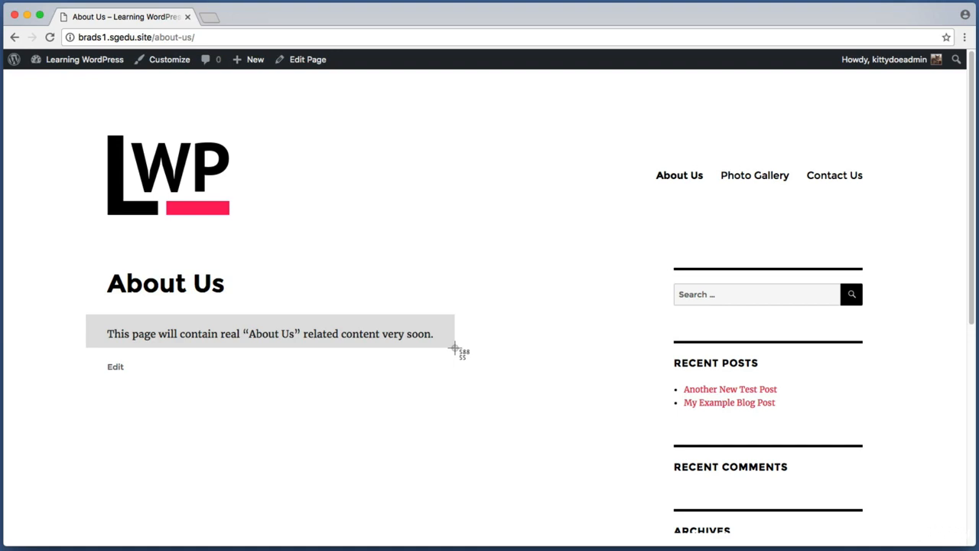
drag(454, 348, 454, 349)
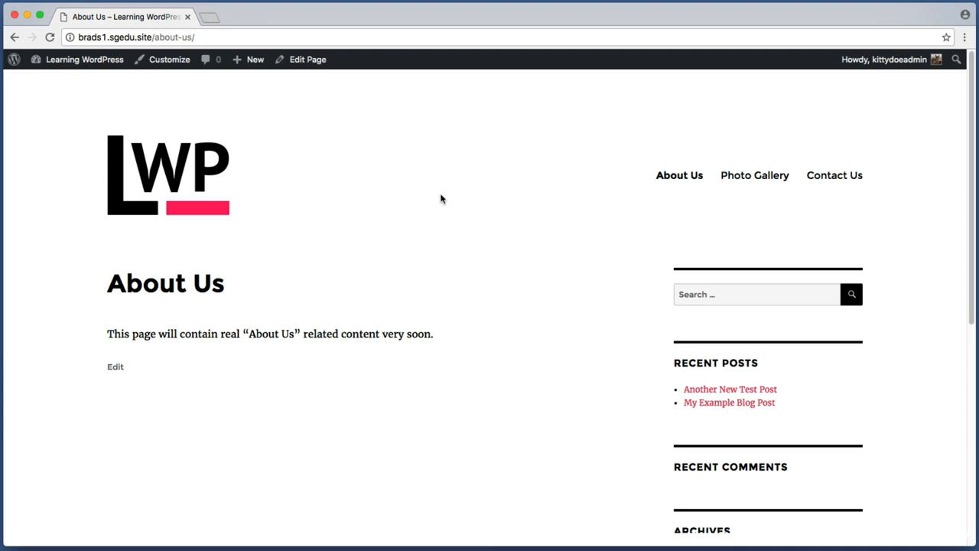
key(shift+super+4)
drag(418, 84, 1, 2)
key(shift+super+4)
drag(270, 94, 342, 38)
click(314, 60)
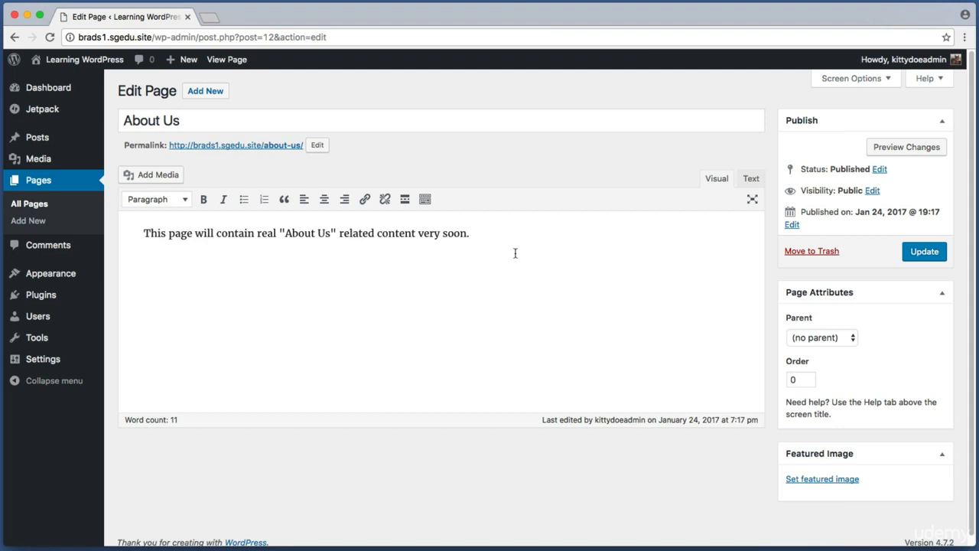
Replace the page's body text with "This business is our pride and joy. We've been around for a long time."
drag(477, 234, 170, 224)
key(BackSpace)
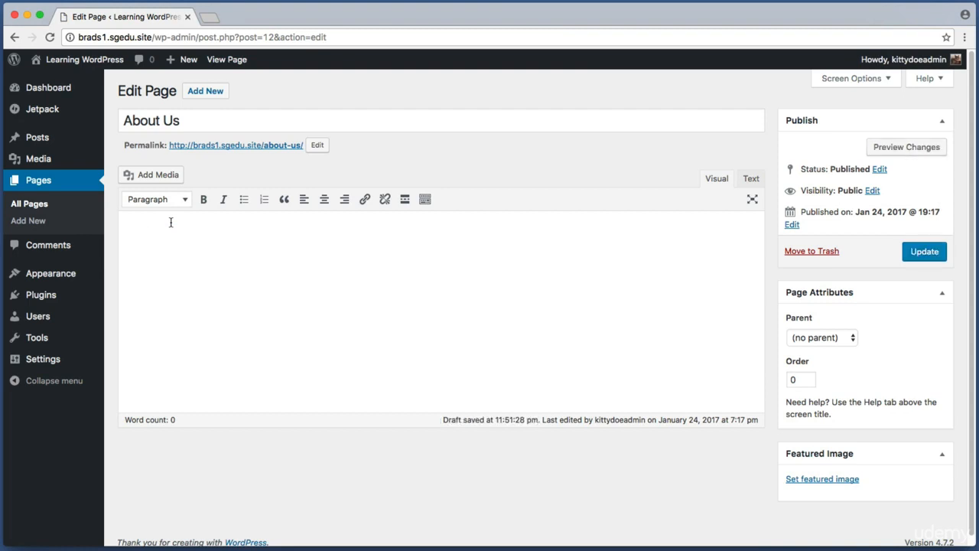
text(This business is our pride and )
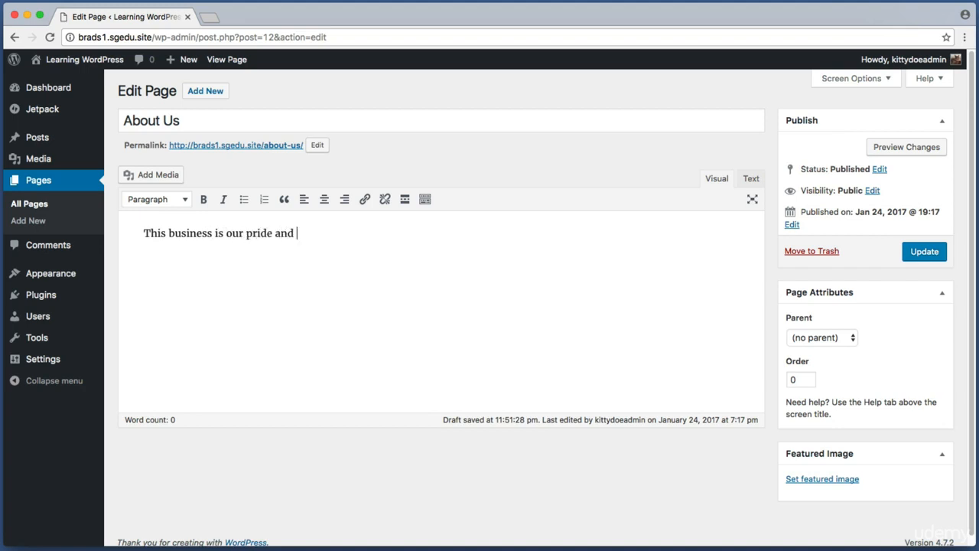
text(joy. We've been around for a l)
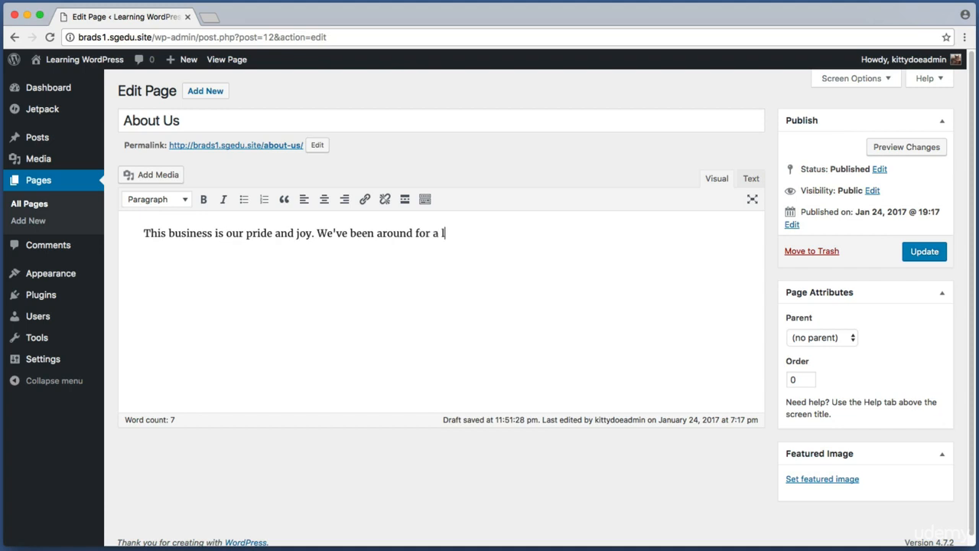
text(ong time.)
drag(552, 261, 124, 237)
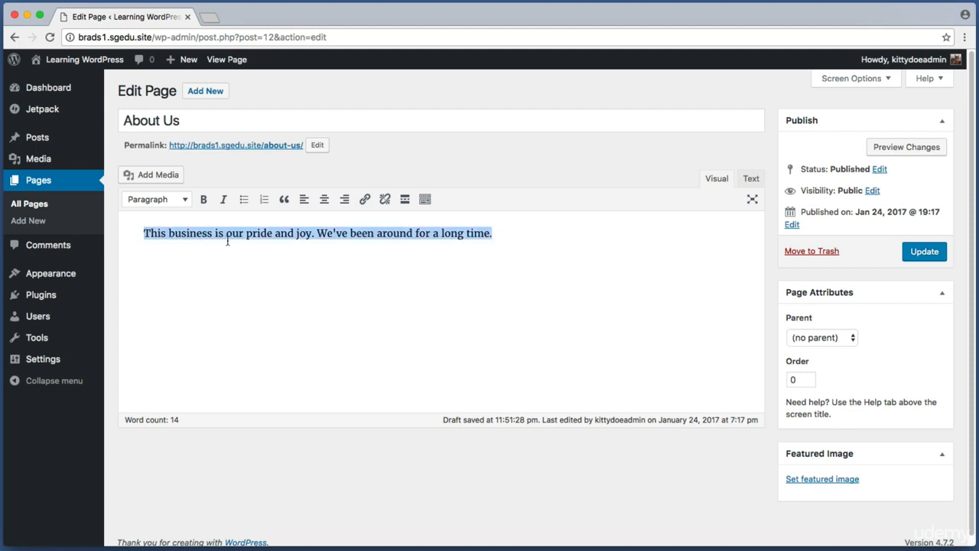
click(550, 248)
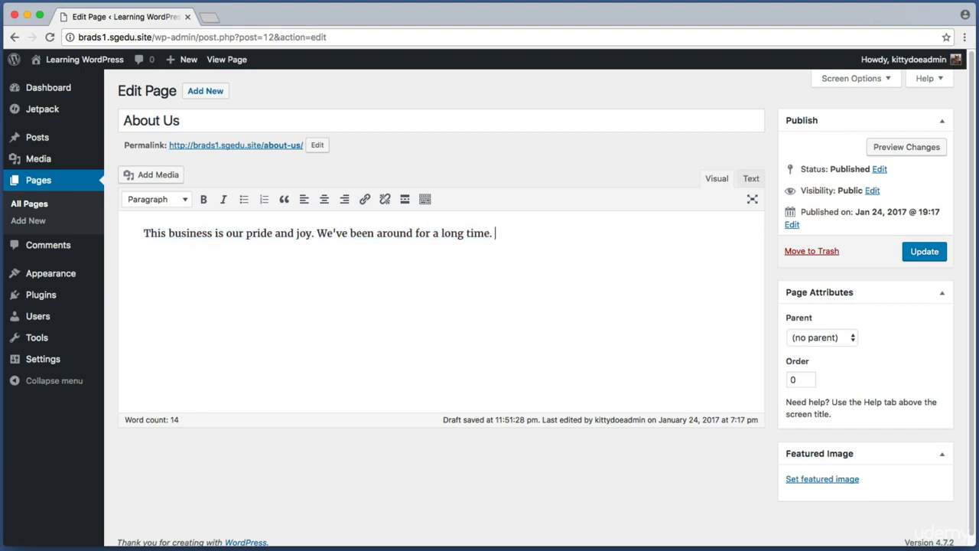
Paste the copied Lorem ipsum passage after the last sentence and start a new paragraph below it
right_click(538, 237)
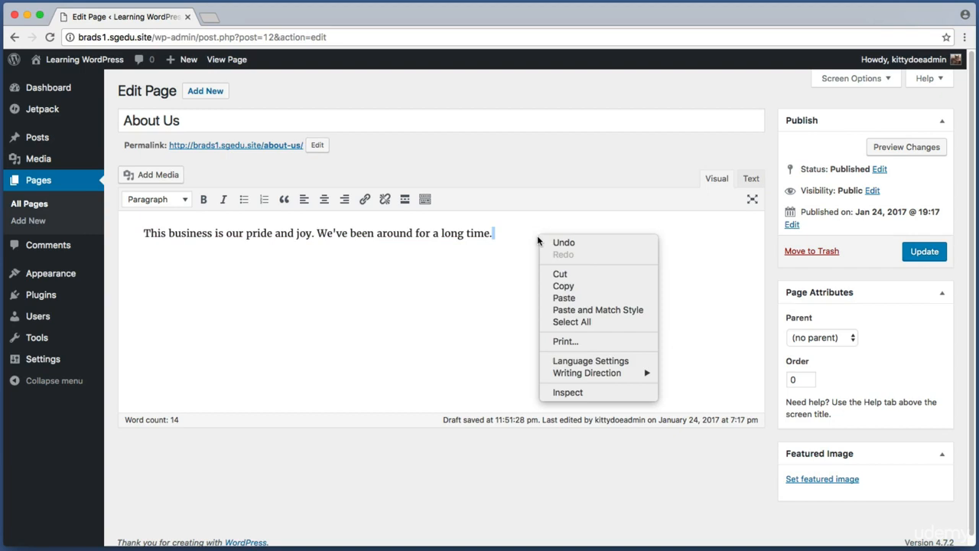
click(525, 236)
right_click(524, 242)
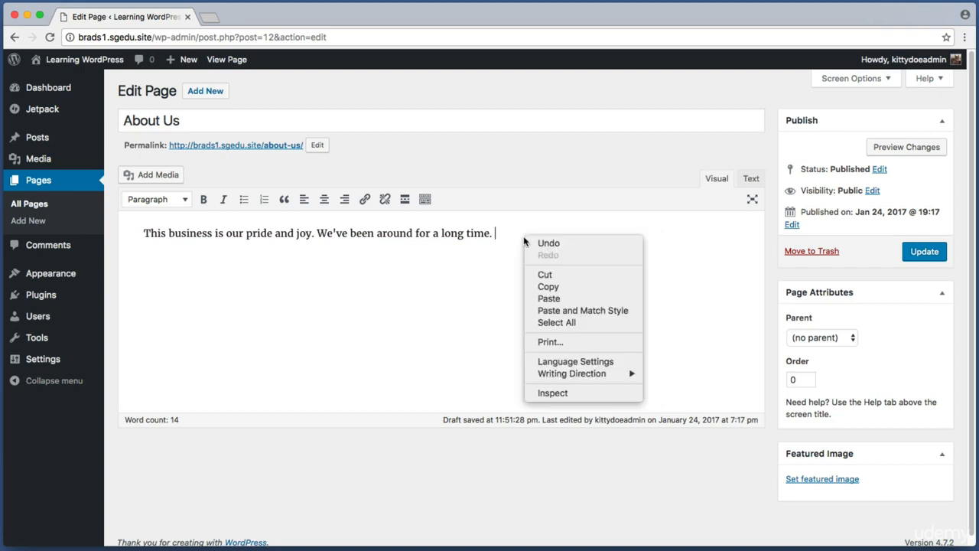
click(561, 298)
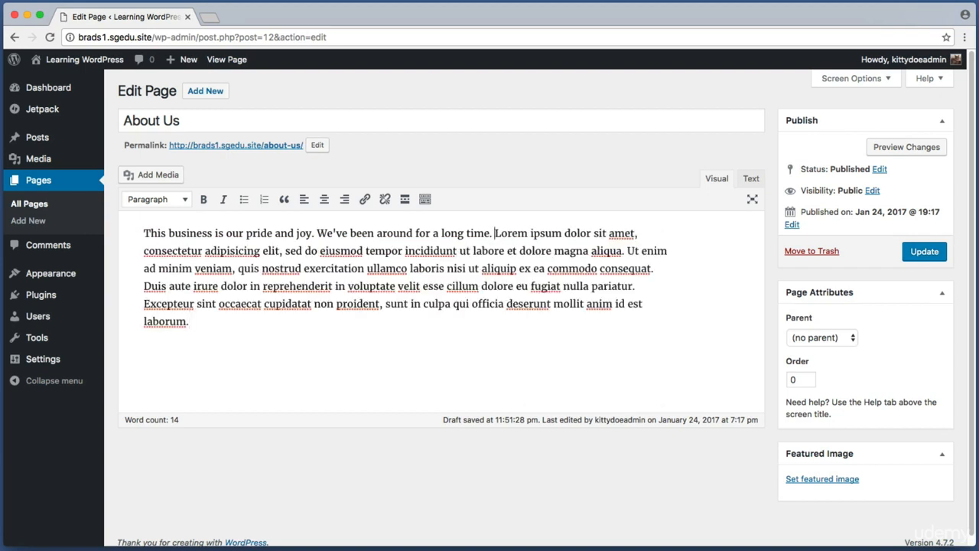
drag(341, 349, 49, 211)
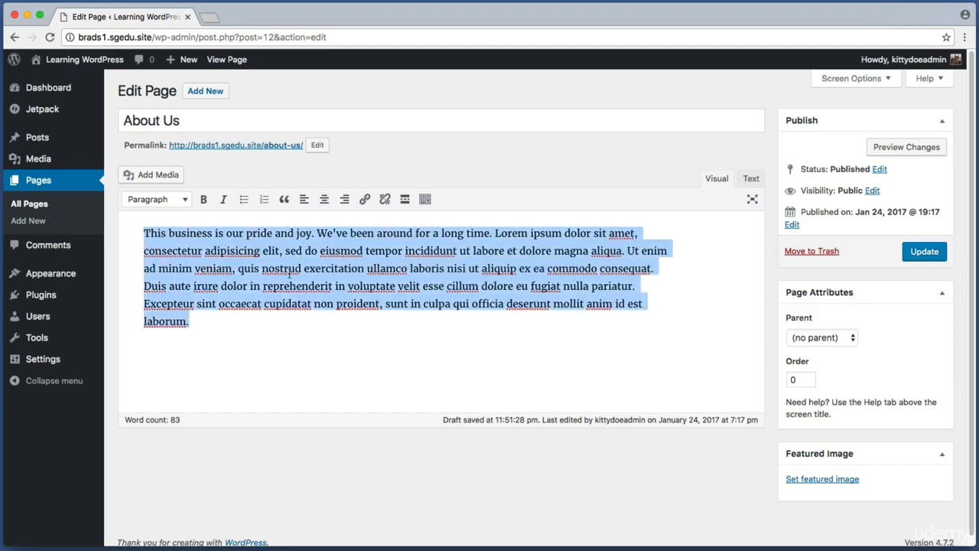
click(341, 325)
drag(231, 316, 106, 206)
click(267, 321)
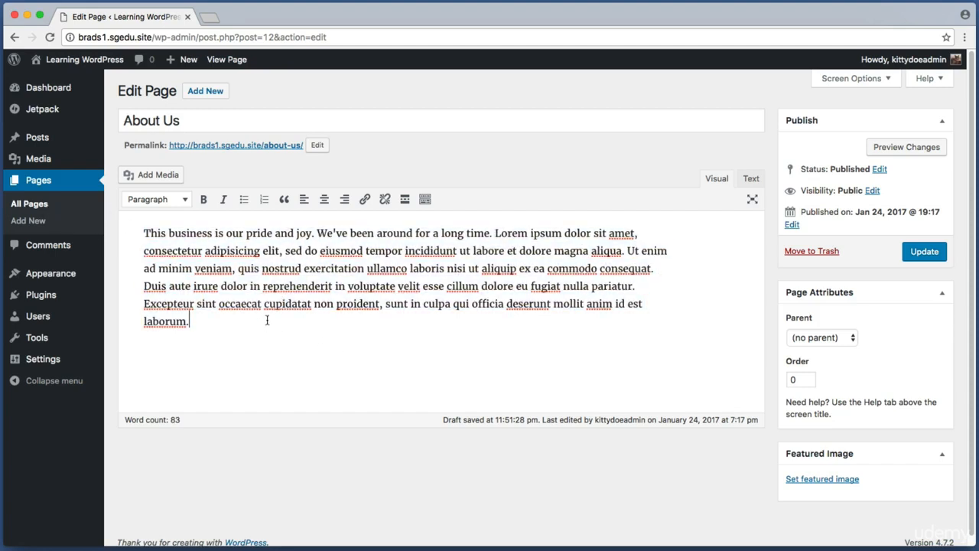
key(Return)
key(super+shift+4)
drag(148, 344, 640, 398)
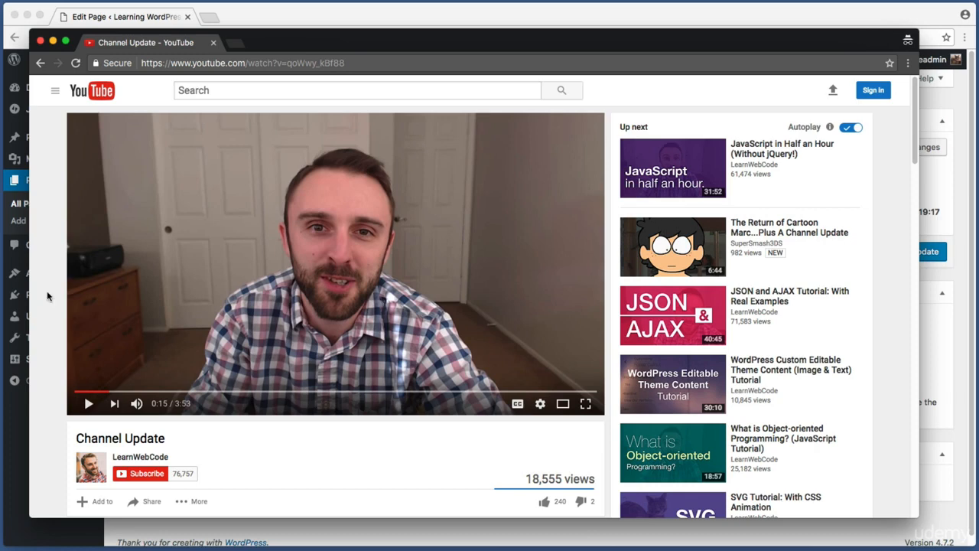
Display the embed code in the sharing options of the "Channel Update" video on YouTube
key(super+shift+4)
drag(63, 417, 256, 490)
key(super+shift+4)
drag(118, 486, 169, 511)
scroll(51, 440, down, 2)
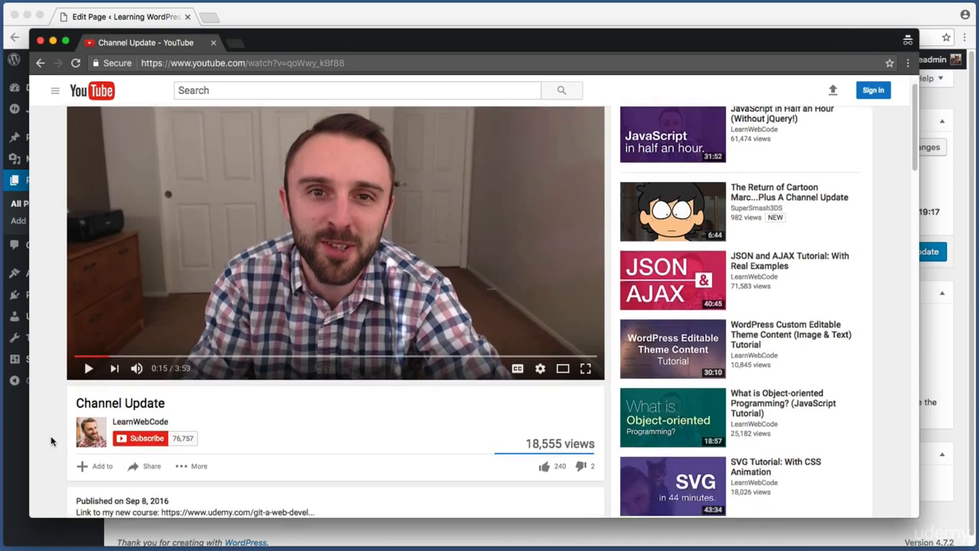
scroll(51, 440, down, 3)
key(super+shift+4)
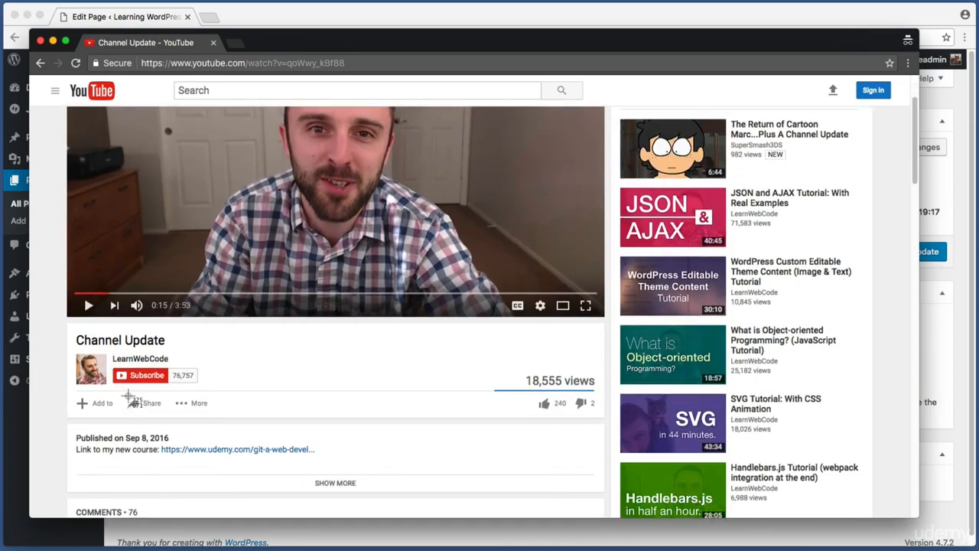
drag(127, 396, 165, 410)
click(146, 402)
key(super+shift+4)
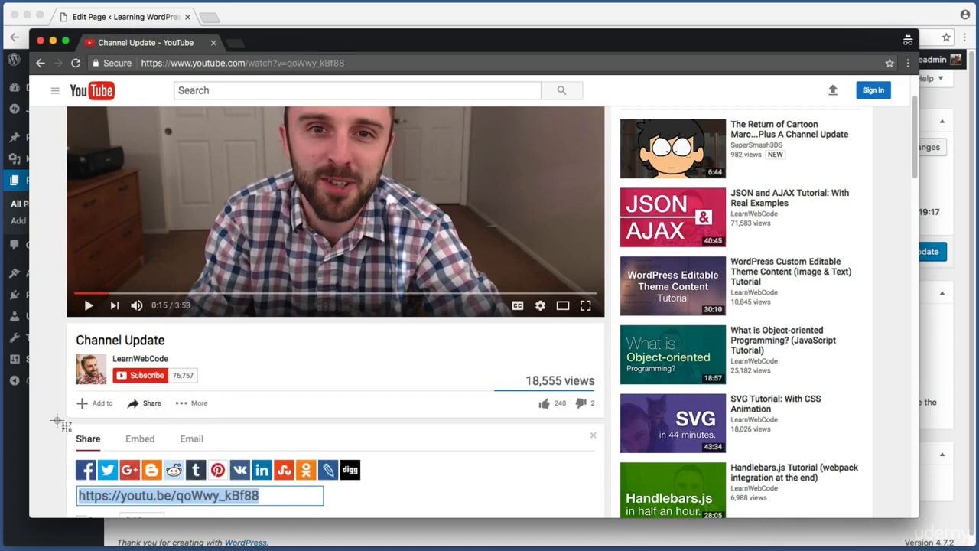
drag(59, 422, 220, 454)
click(141, 440)
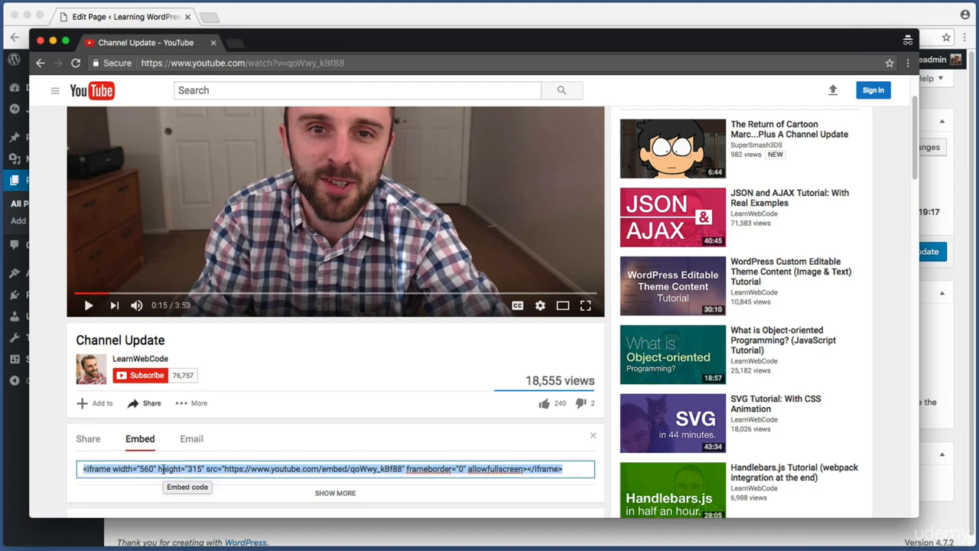
Copy the video's complete iframe embed code and return to the WordPress page editor
drag(580, 469, 74, 467)
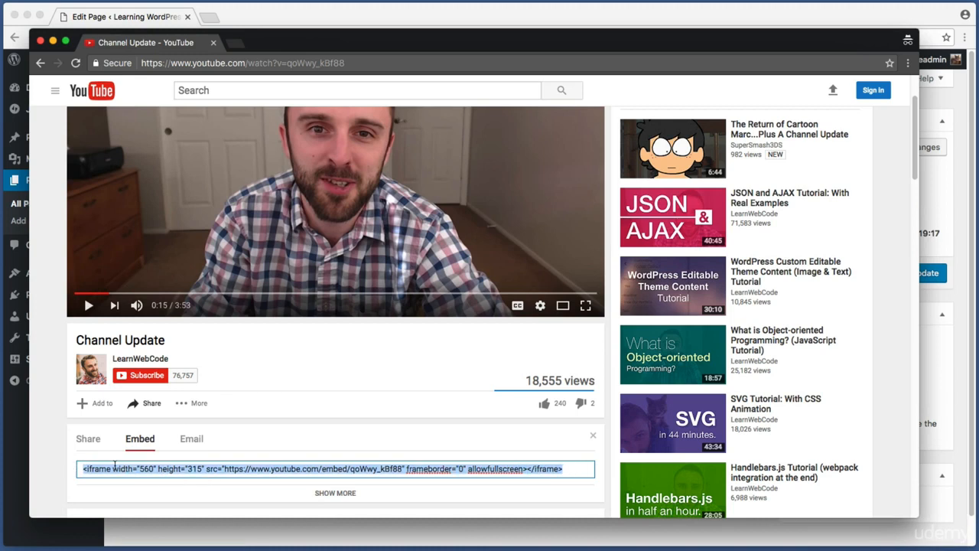
right_click(115, 468)
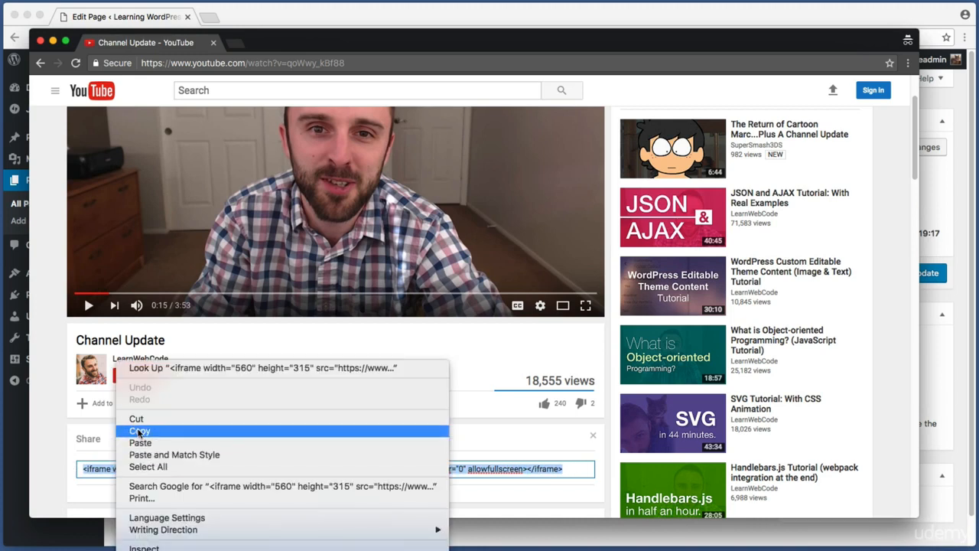
click(149, 431)
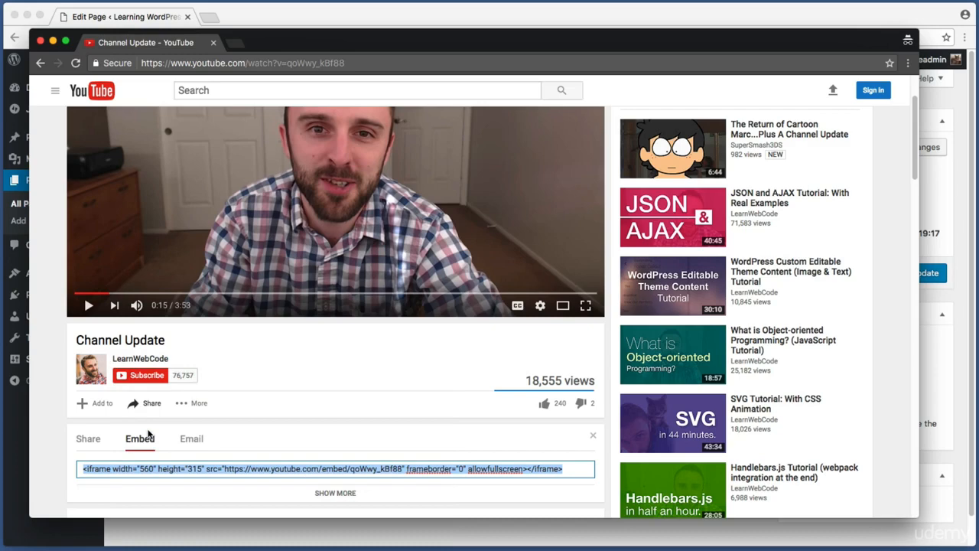
key(super+grave)
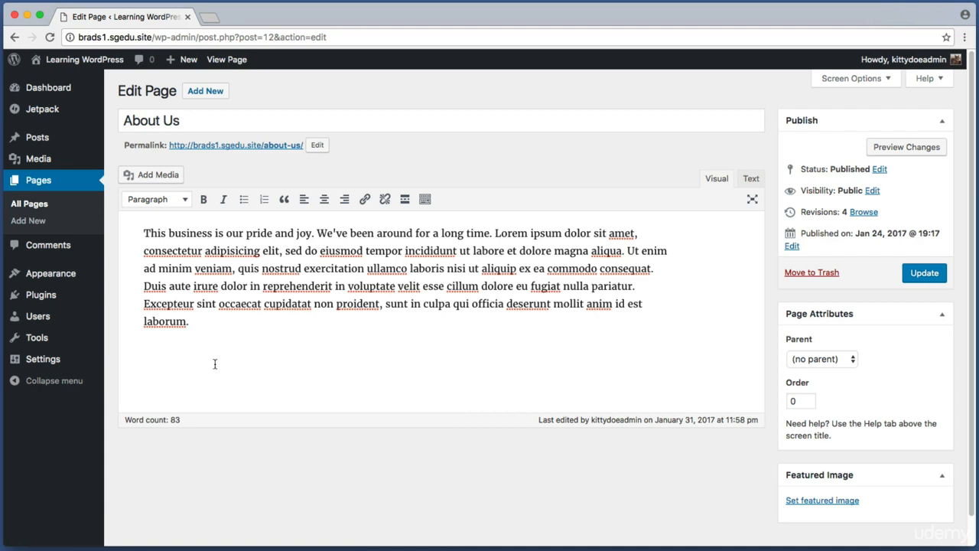
Switch the About Us content from the Visual editor to the Text (HTML) editor
key(super+shift+4)
drag(690, 163, 770, 188)
drag(235, 358, 114, 193)
click(240, 372)
click(751, 180)
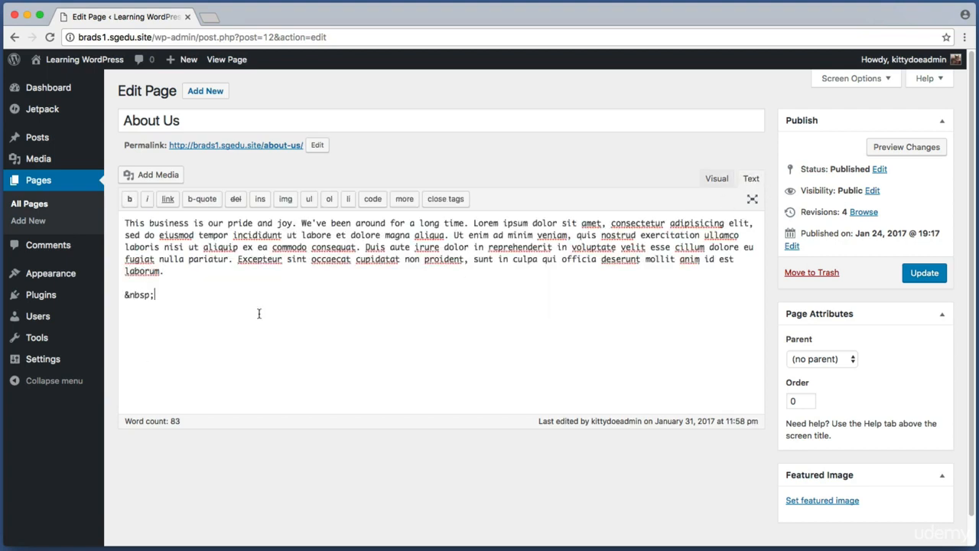
Delete the &nbsp; code below the paragraph and paste the copied YouTube iframe code in its place
click(207, 297)
key(BackSpace)
key(BackSpace)
key(BackSpace)
key(BackSpace)
key(BackSpace)
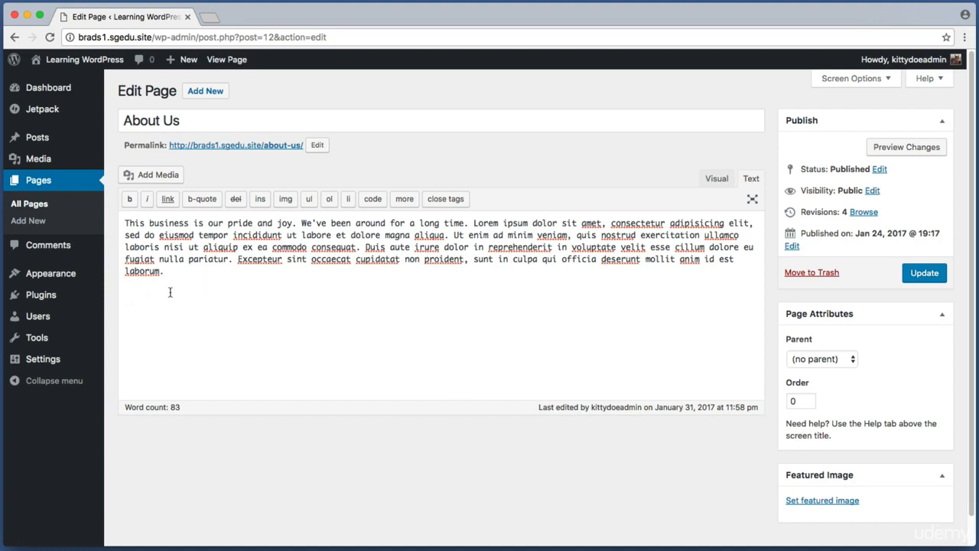
right_click(136, 294)
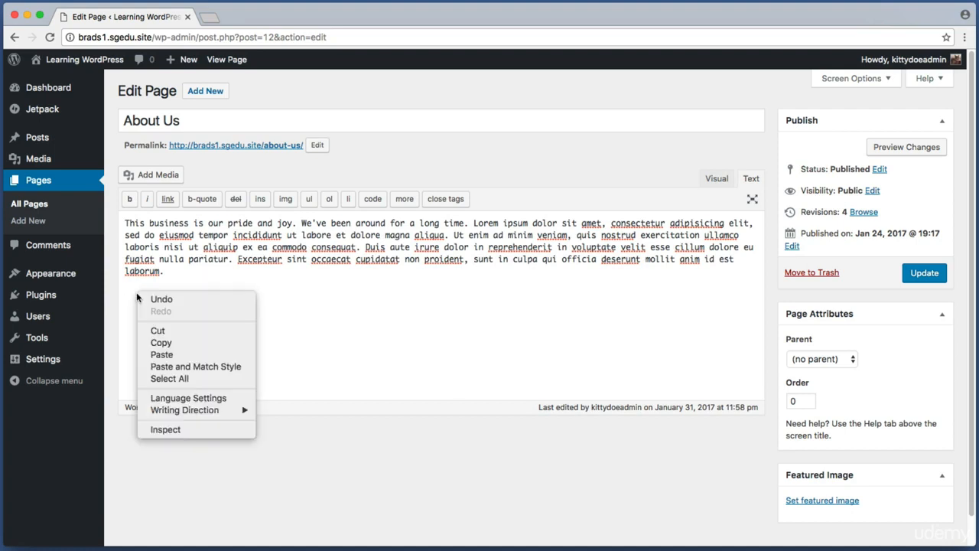
click(162, 355)
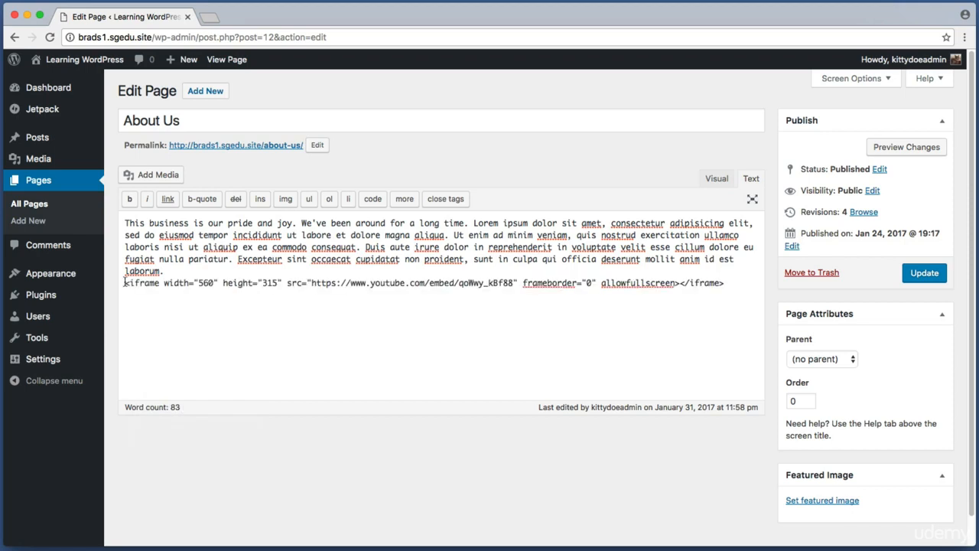
Insert a blank line between the paragraph and the iframe embed code
drag(124, 282, 468, 287)
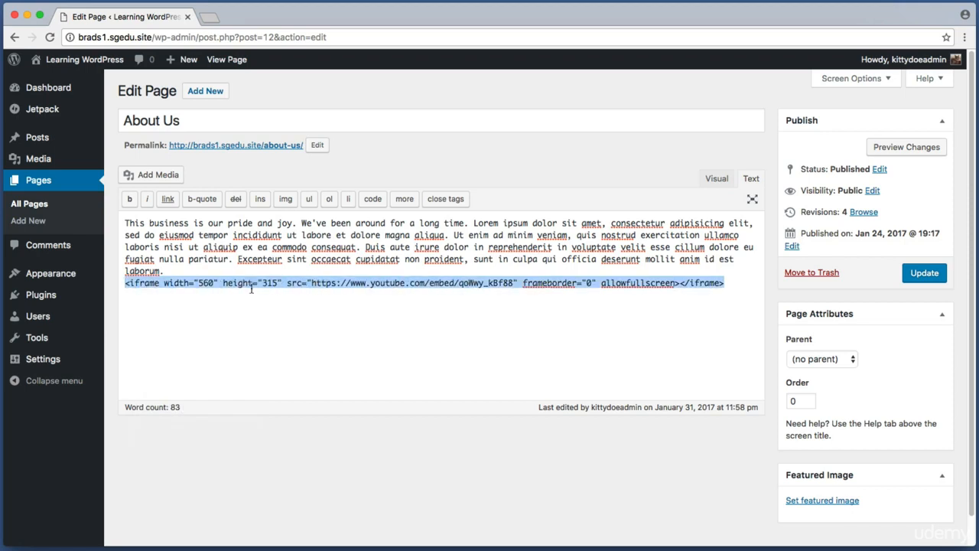
click(125, 283)
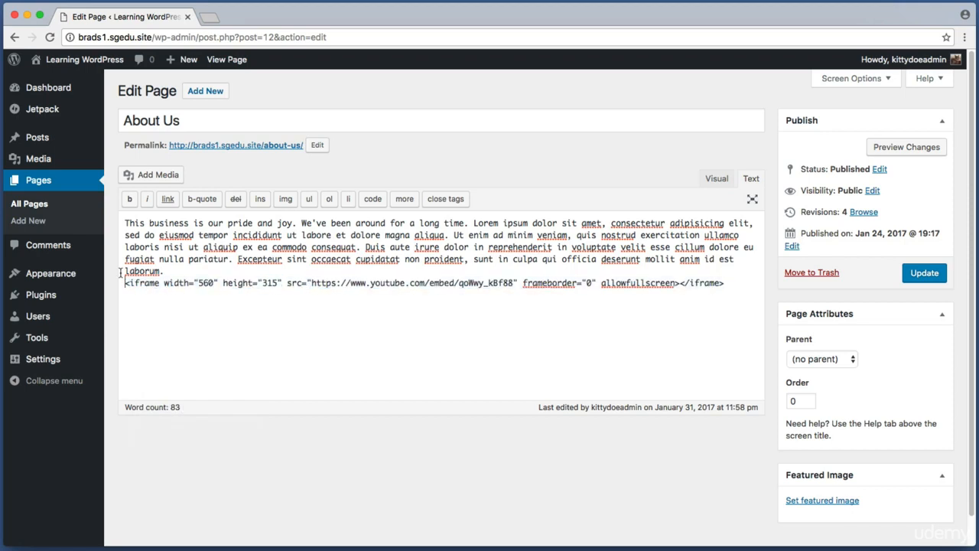
key(Return)
drag(184, 277, 138, 231)
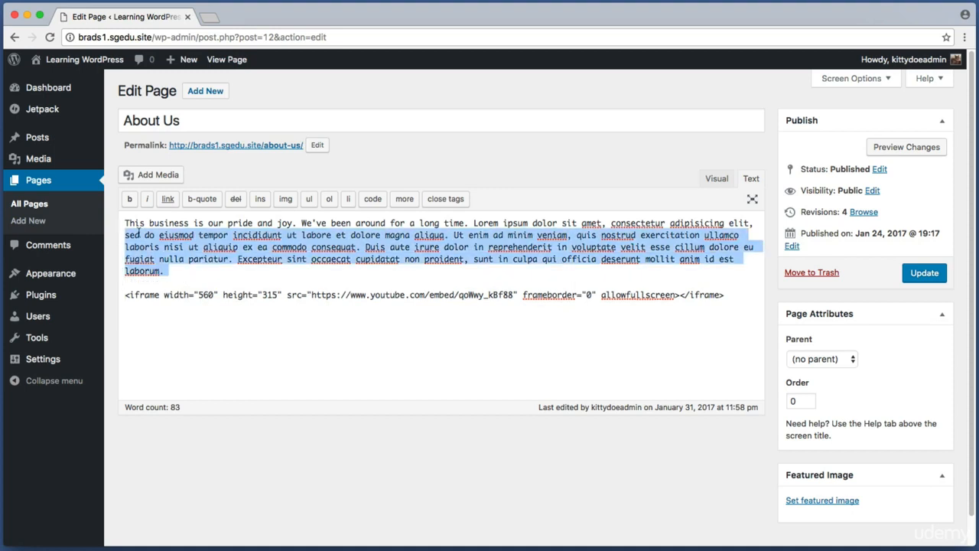
click(280, 292)
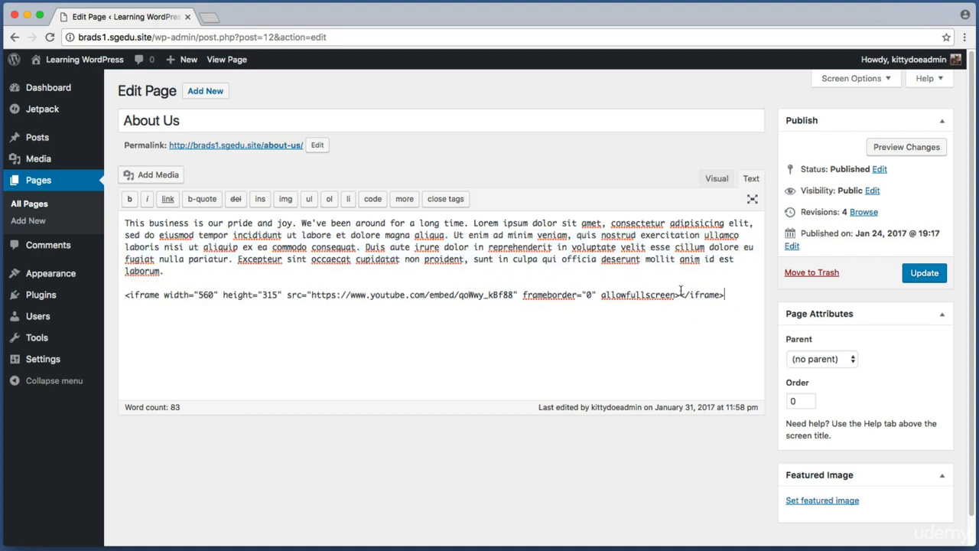
drag(725, 295, 312, 294)
click(385, 295)
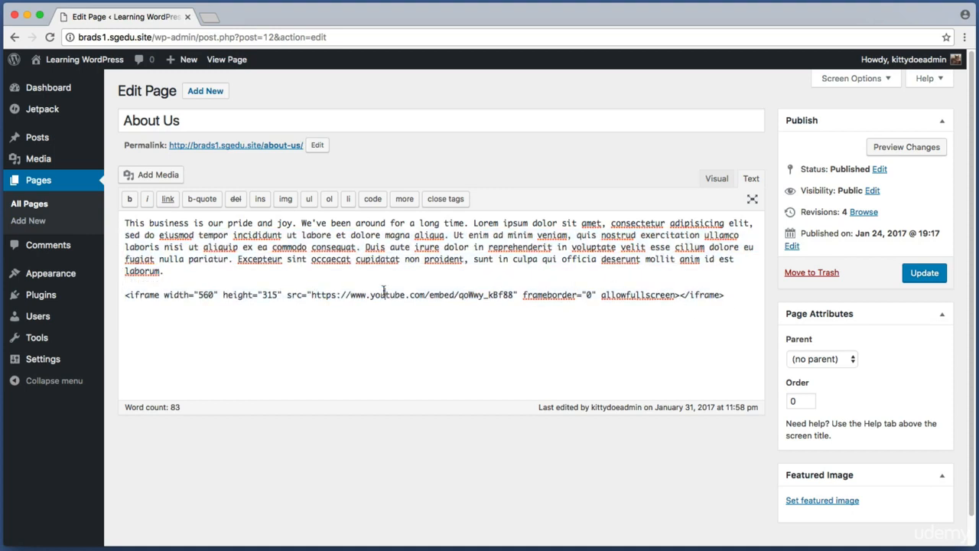
Switch the content back to the Visual editor to preview the embedded video
drag(684, 165, 728, 190)
click(714, 179)
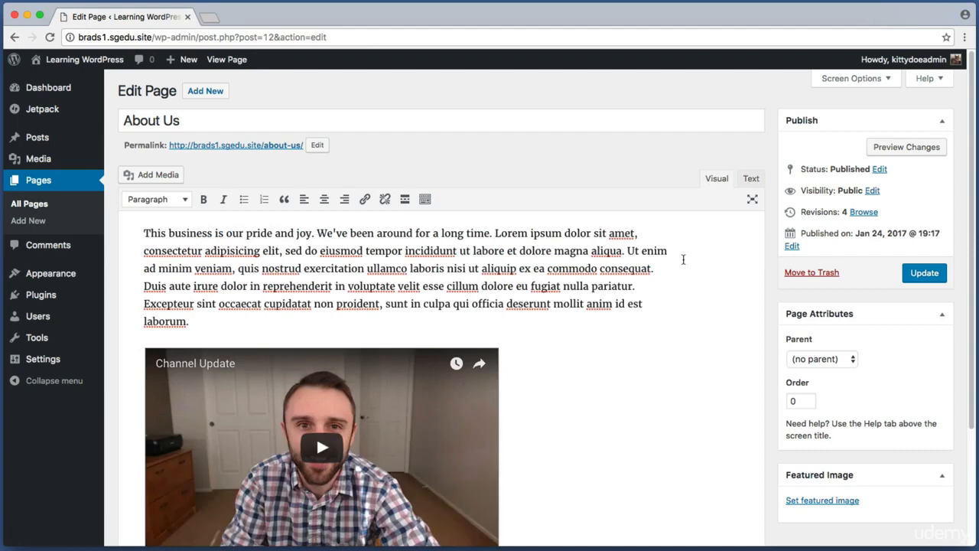
scroll(683, 259, down, 1)
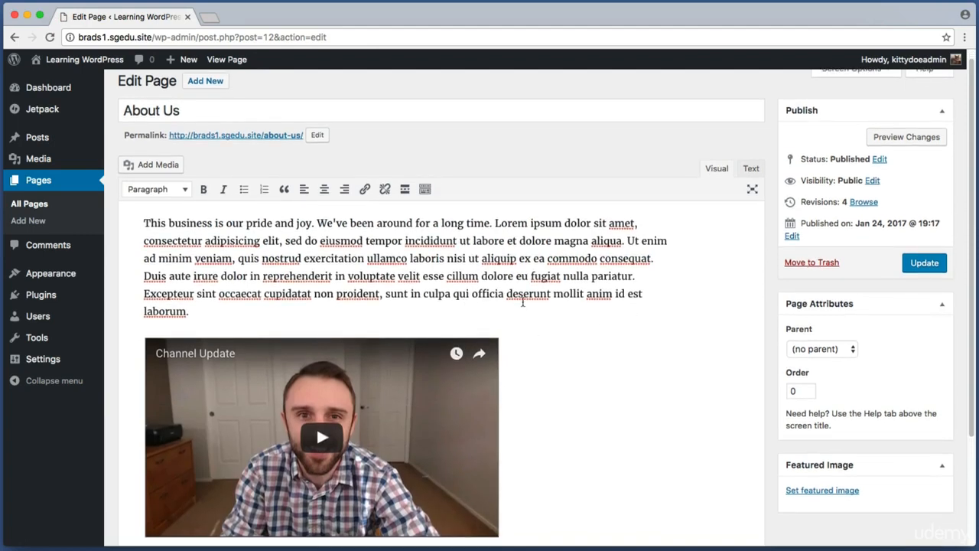
Update the published About Us page to save its new text and video
key(super+shift+4)
drag(888, 249, 956, 280)
click(942, 270)
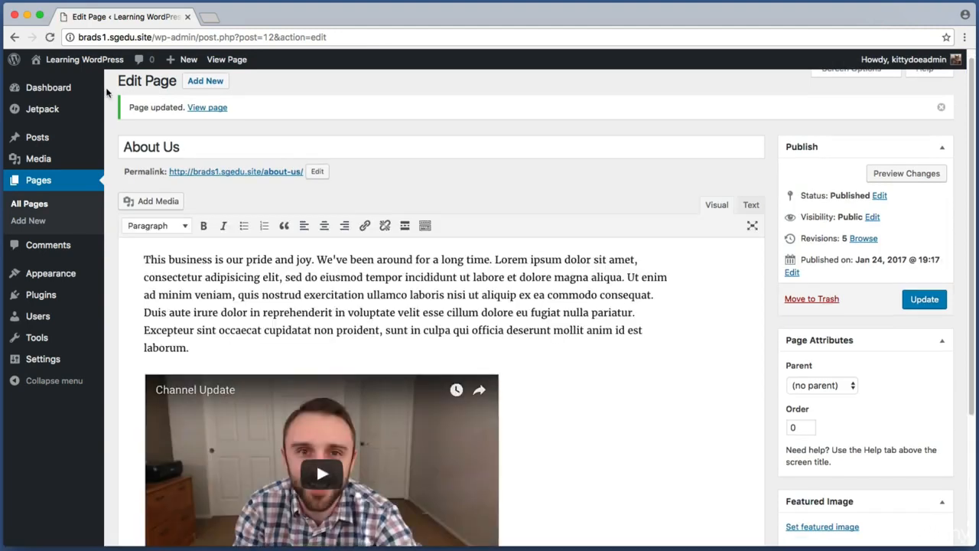
View the published About Us page and examine its paragraph and the embedded video below it
key(super+shift+4)
drag(110, 95, 271, 122)
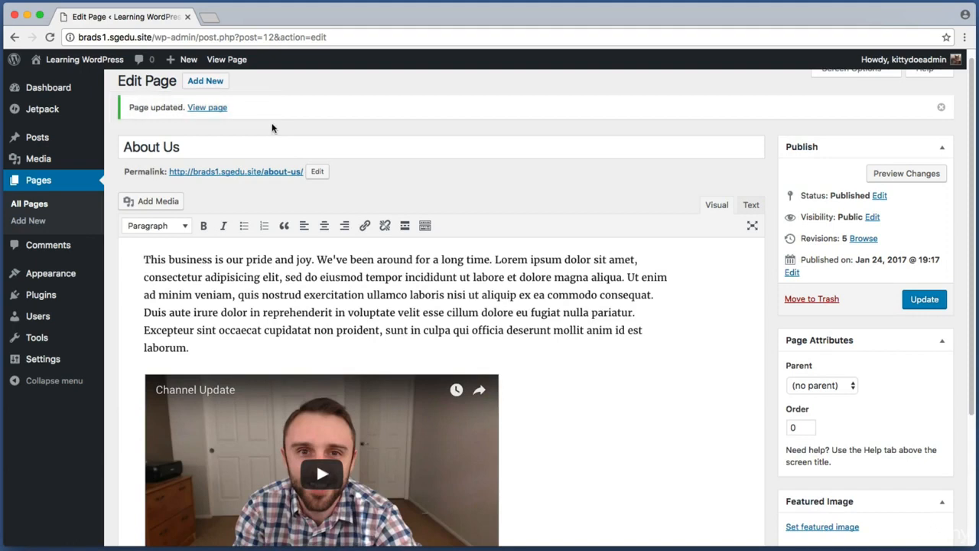
click(211, 112)
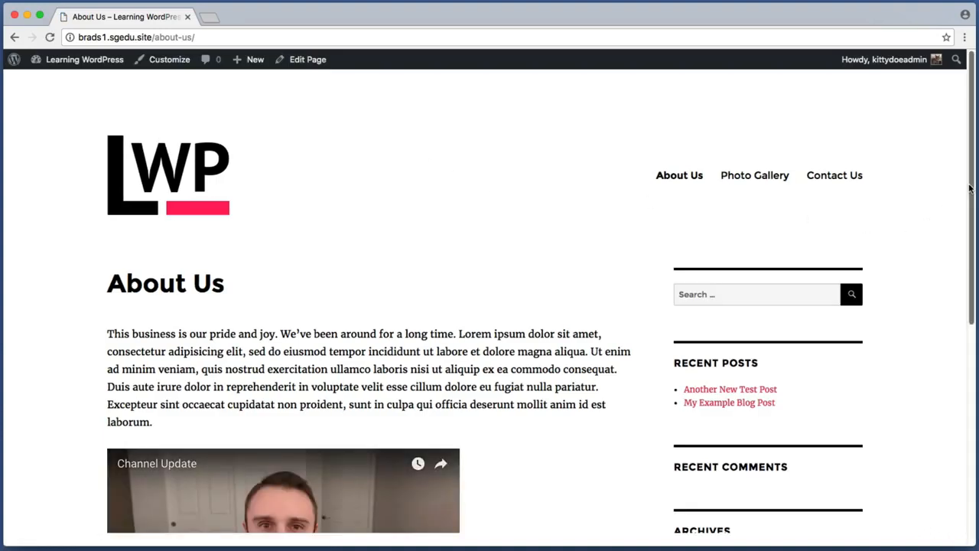
drag(970, 189, 975, 290)
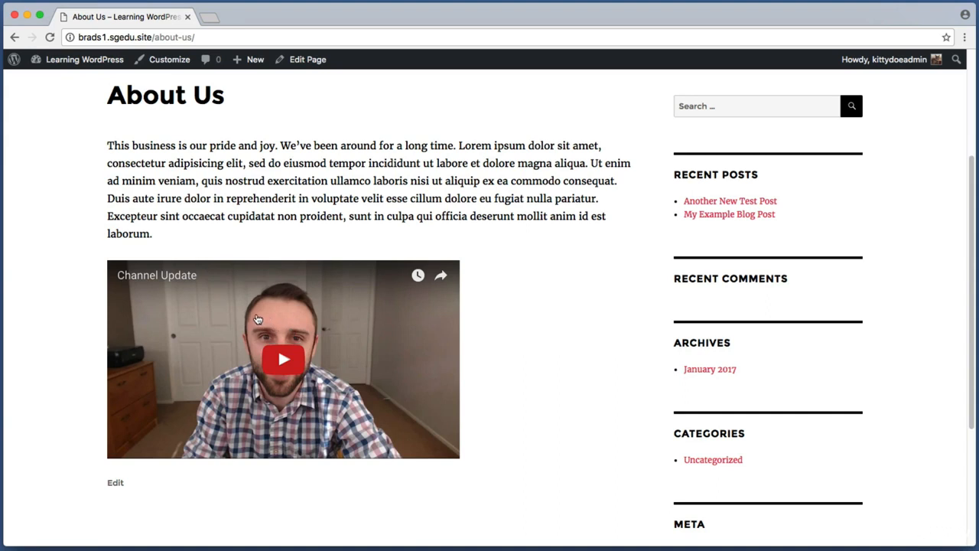
drag(187, 144, 563, 211)
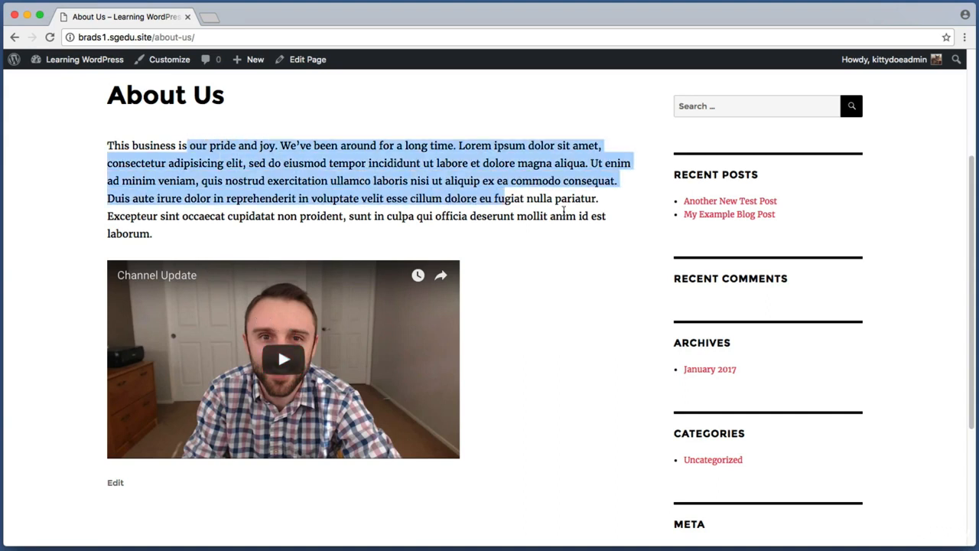
click(564, 211)
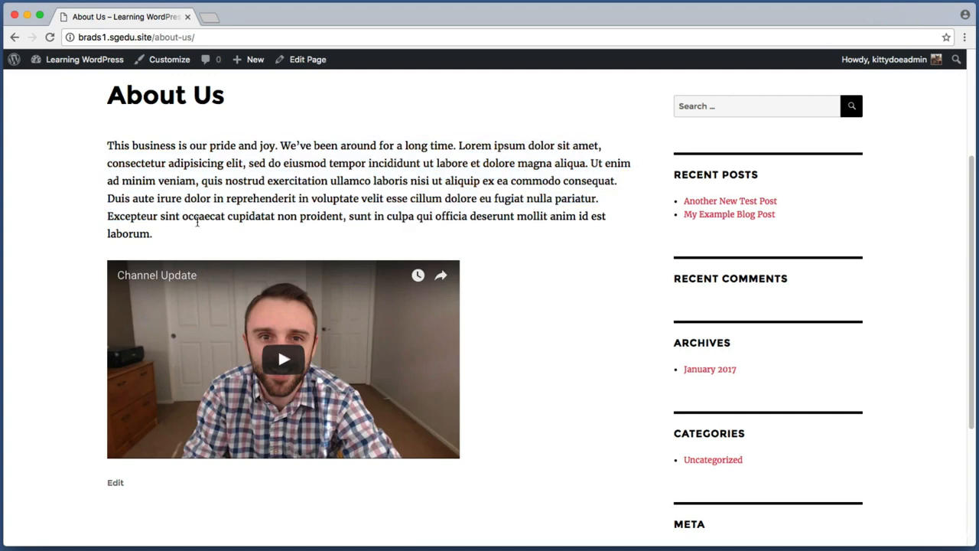
key(super+shift+4)
drag(110, 265, 207, 285)
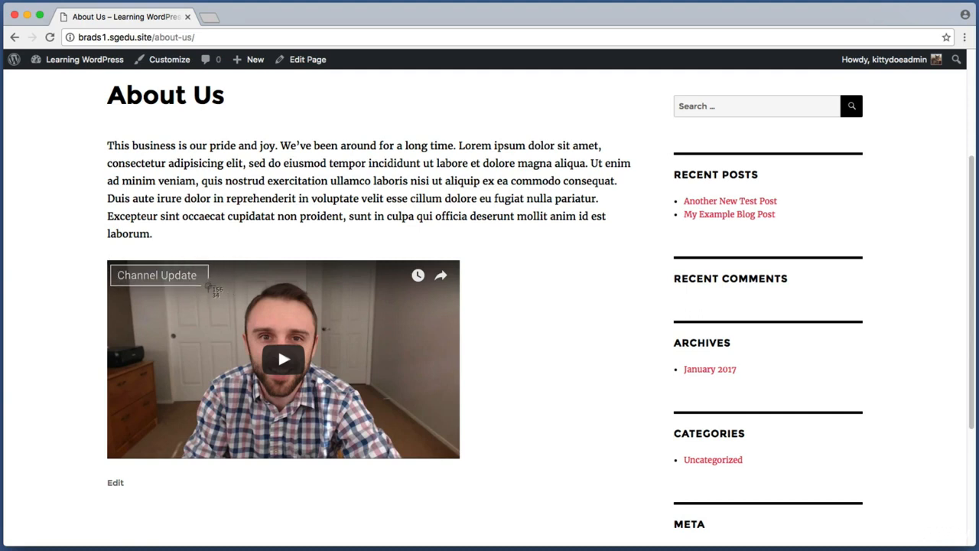
key(Escape)
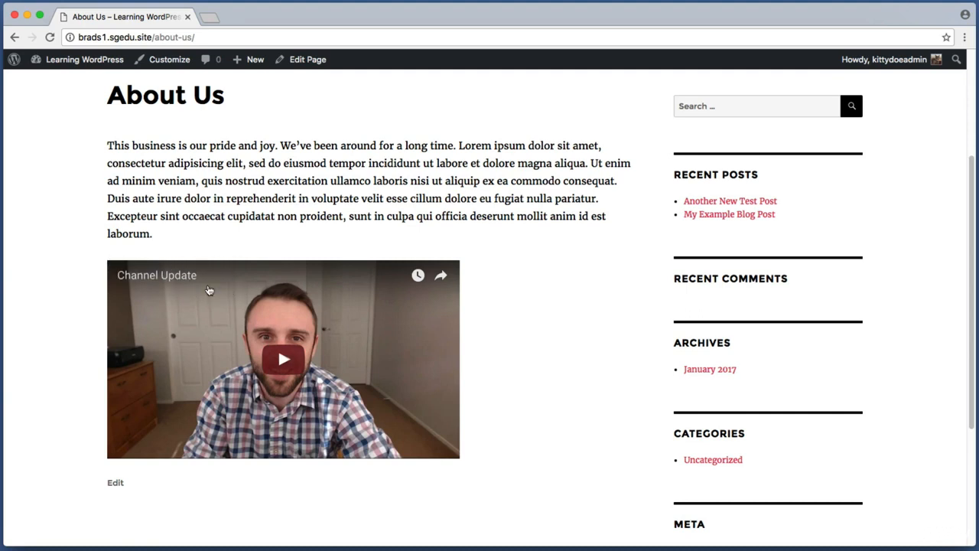
Switch to the YouTube browser window and expand the additional embed options for the Channel Update video
key(super+grave)
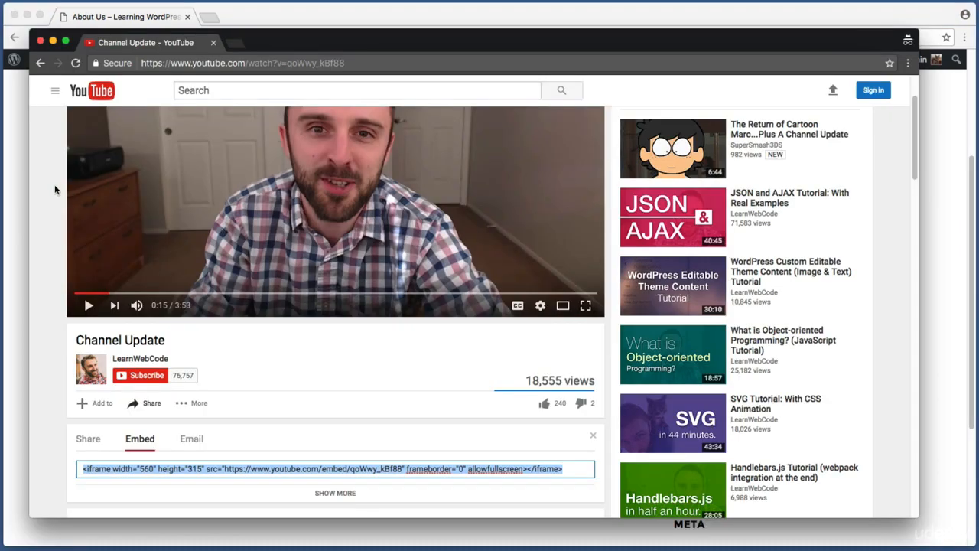
key(super+shift+4)
drag(125, 394, 163, 456)
key(Escape)
key(super+shift+4)
drag(570, 468, 79, 468)
scroll(53, 440, down, 2)
key(super+shift+4)
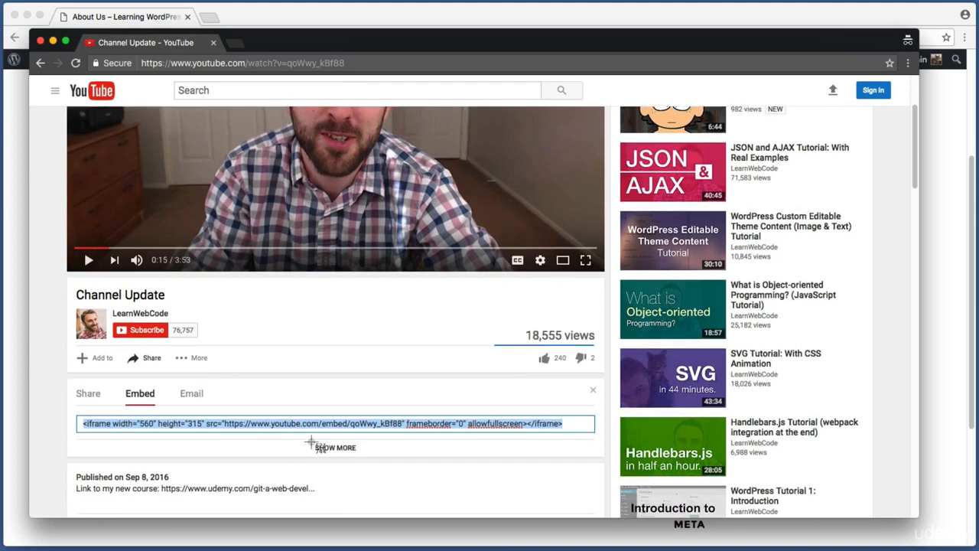
drag(315, 442, 367, 455)
click(328, 449)
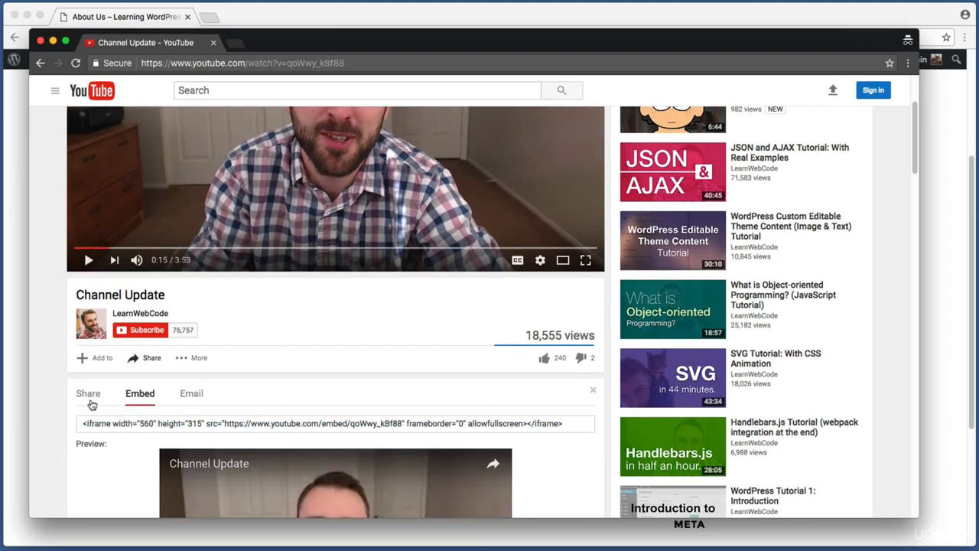
Set the embed's video size to 640 × 360
scroll(53, 390, down, 5)
scroll(53, 394, down, 2)
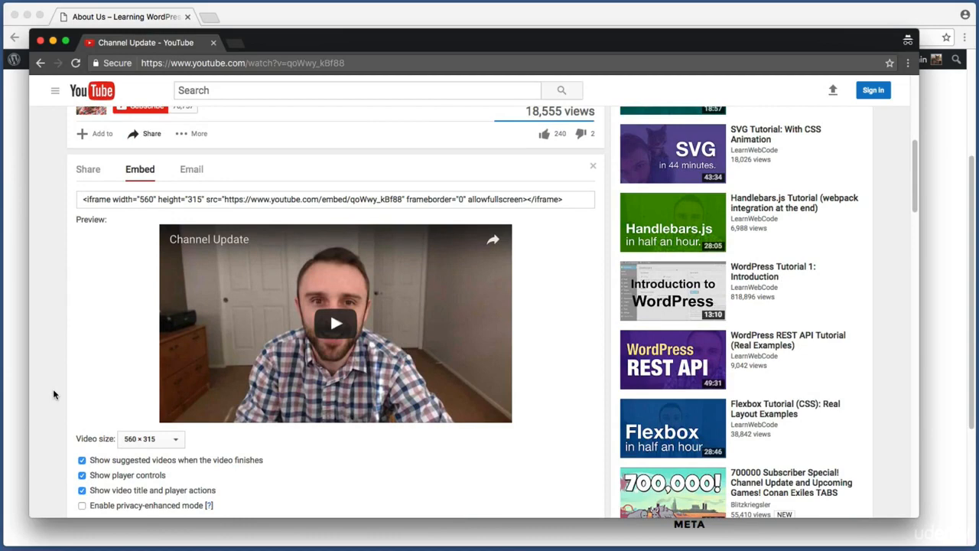
scroll(53, 390, down, 1)
key(super+shift+4)
drag(69, 423, 192, 446)
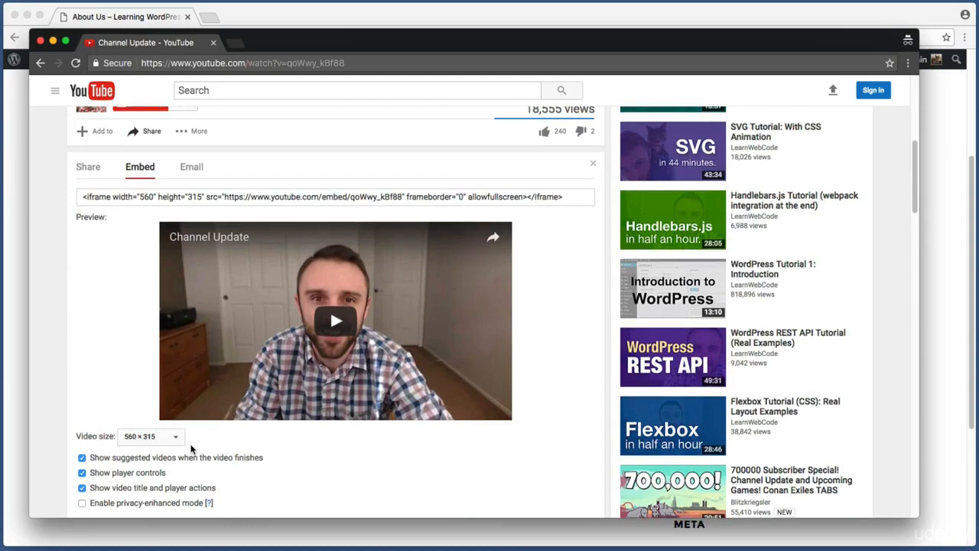
click(138, 437)
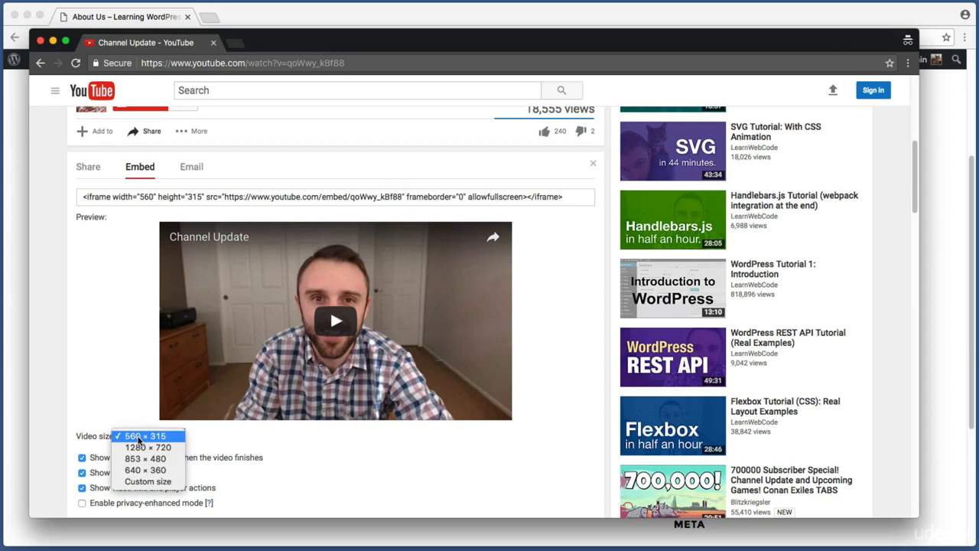
click(148, 473)
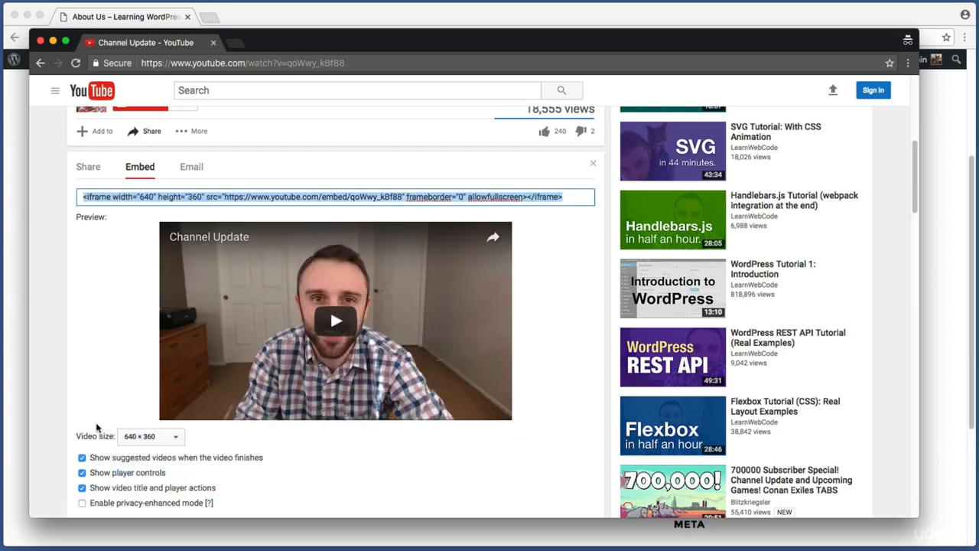
Turn off showing suggested videos when the embedded video finishes
key(super+shift+4)
drag(65, 447, 257, 514)
click(82, 458)
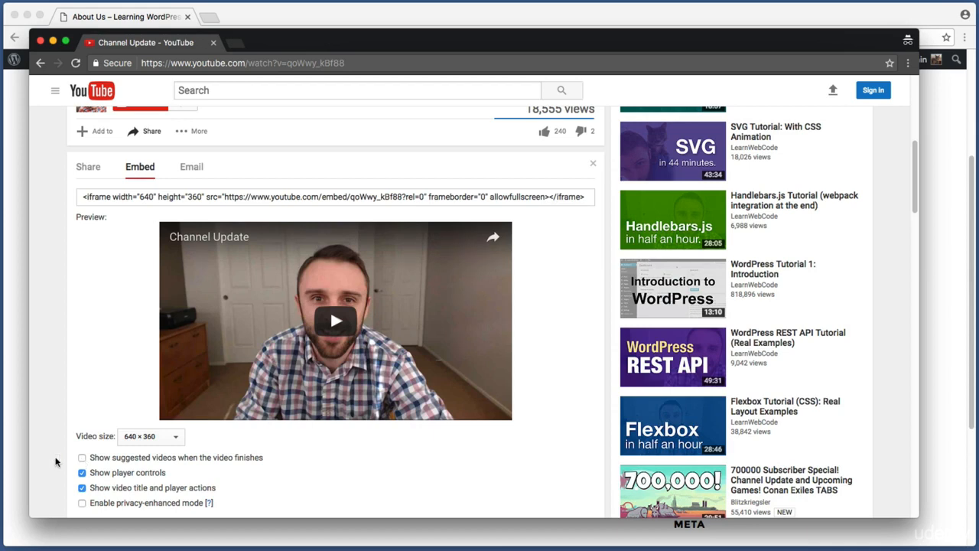
Turn off the player controls and the video title and player actions for the embed
key(super+shift+4)
drag(69, 462, 177, 481)
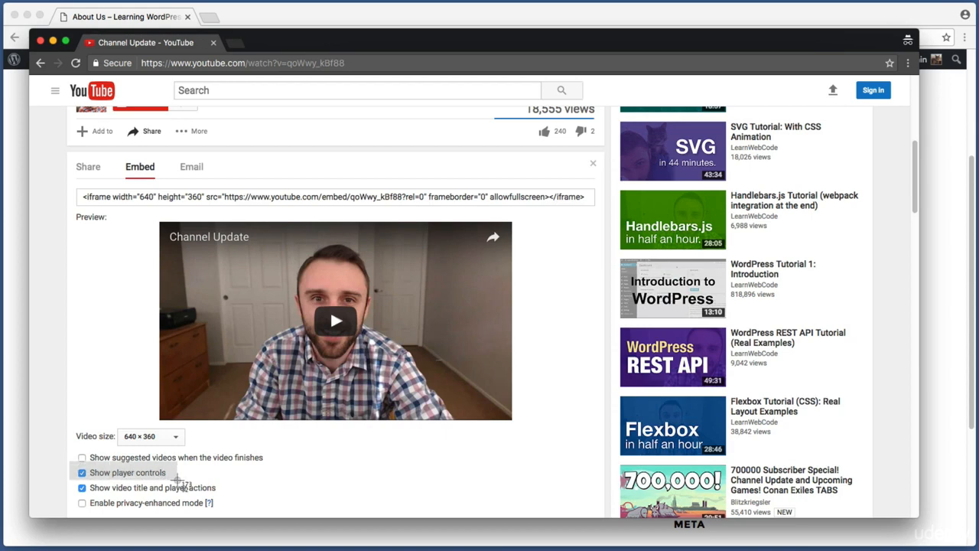
drag(178, 481, 177, 482)
click(81, 476)
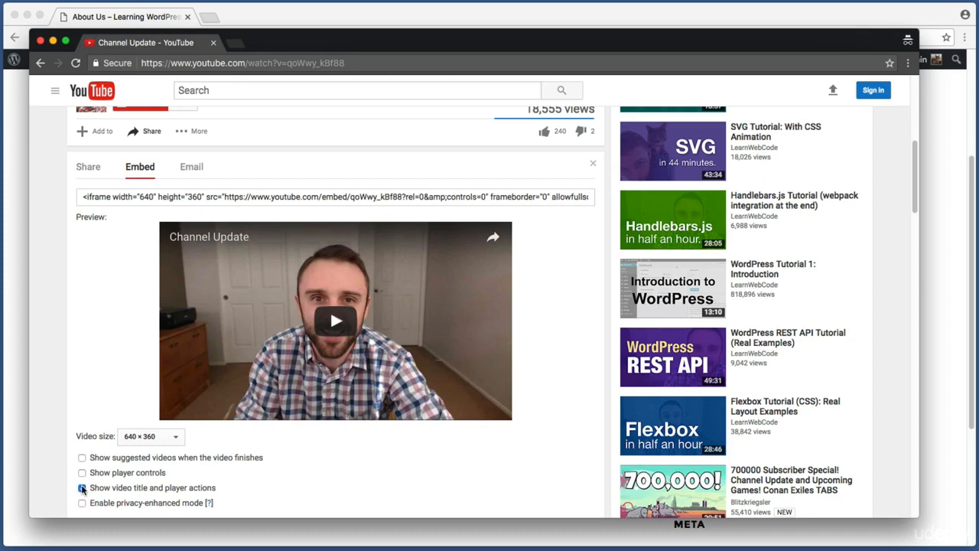
click(82, 487)
Copy the customized iframe embed code of the video
scroll(37, 463, down, 1)
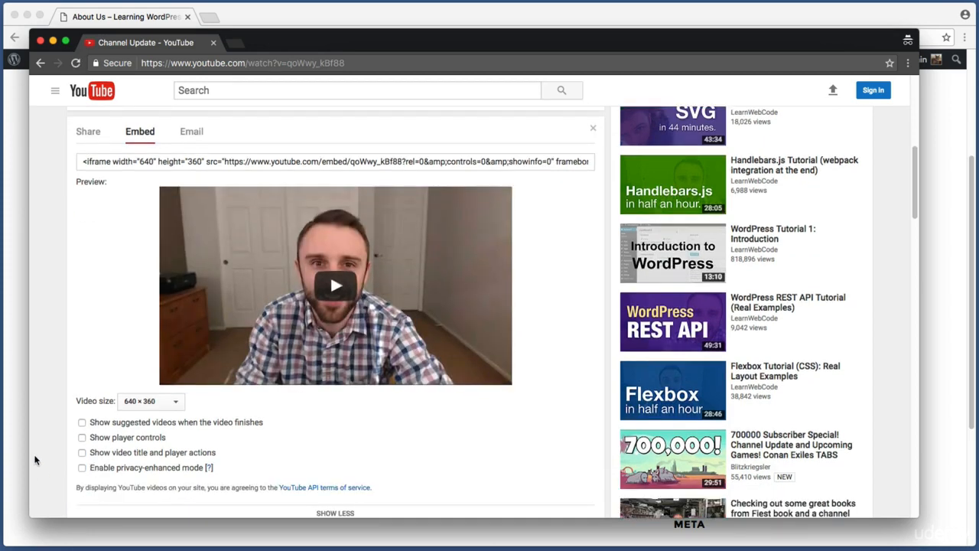
scroll(35, 459, up, 1)
click(370, 177)
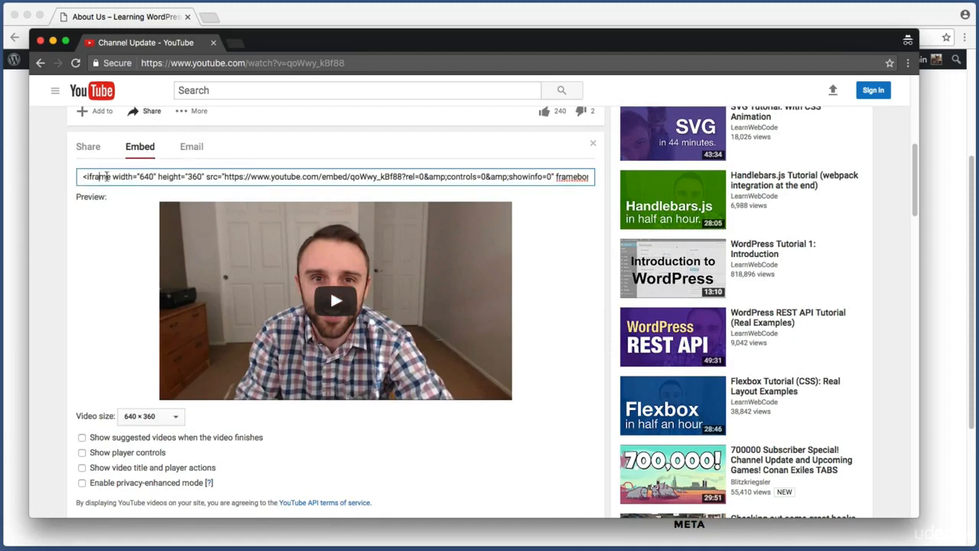
click(127, 176)
right_click(128, 177)
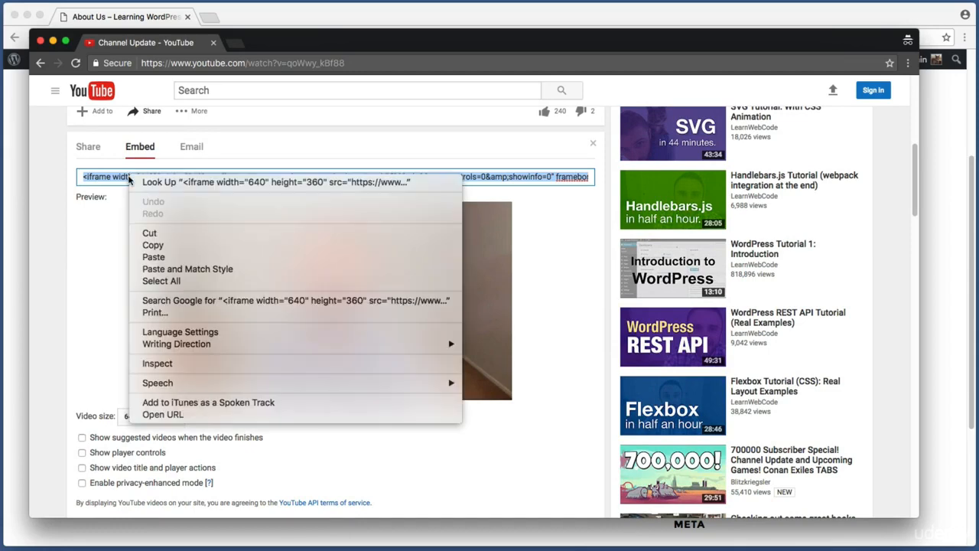
click(184, 246)
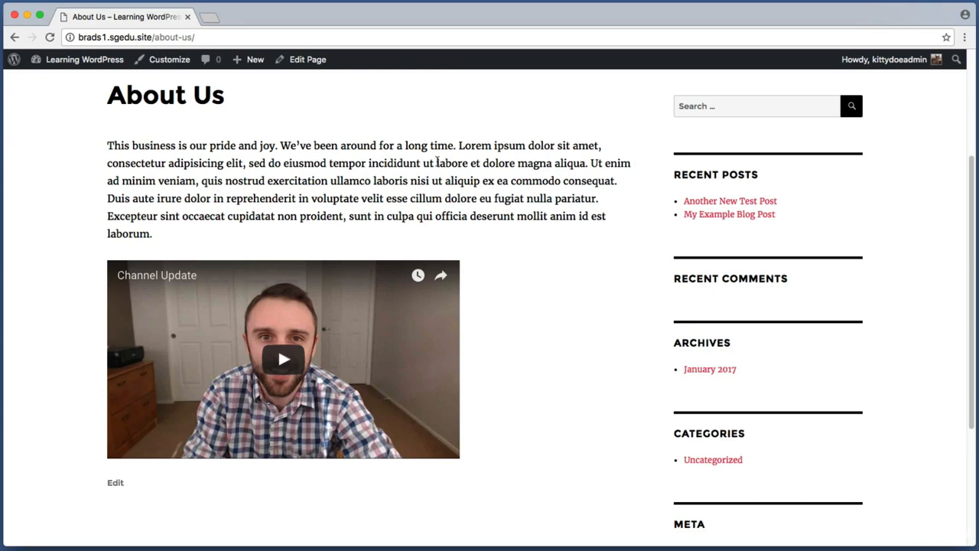
Return to the WordPress browser window and open the About Us page for editing
key(super+shift+4)
drag(287, 84, 337, 47)
click(318, 62)
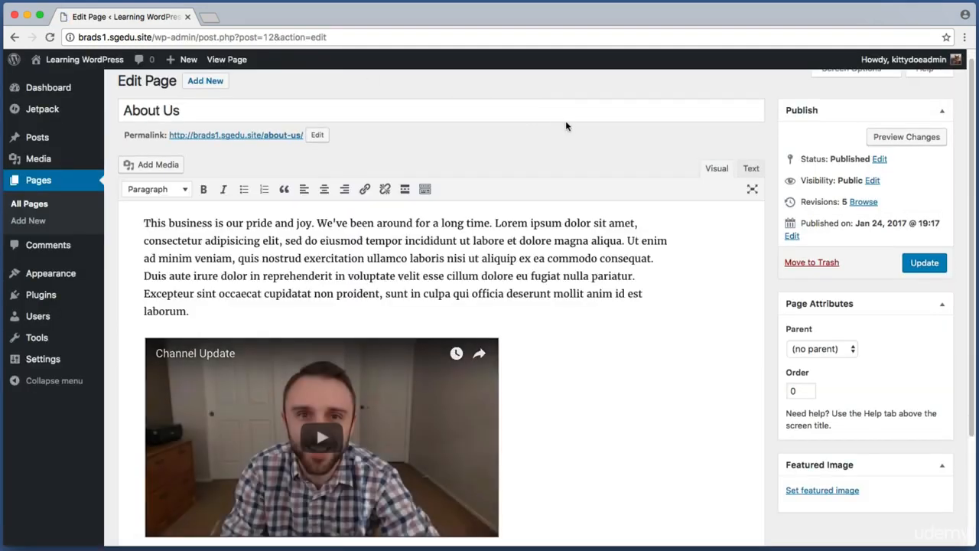
Switch the About Us content to the Text editor to show the video's iframe code
key(super+shift+4)
drag(135, 324, 532, 482)
key(super+shift+4)
drag(673, 157, 746, 187)
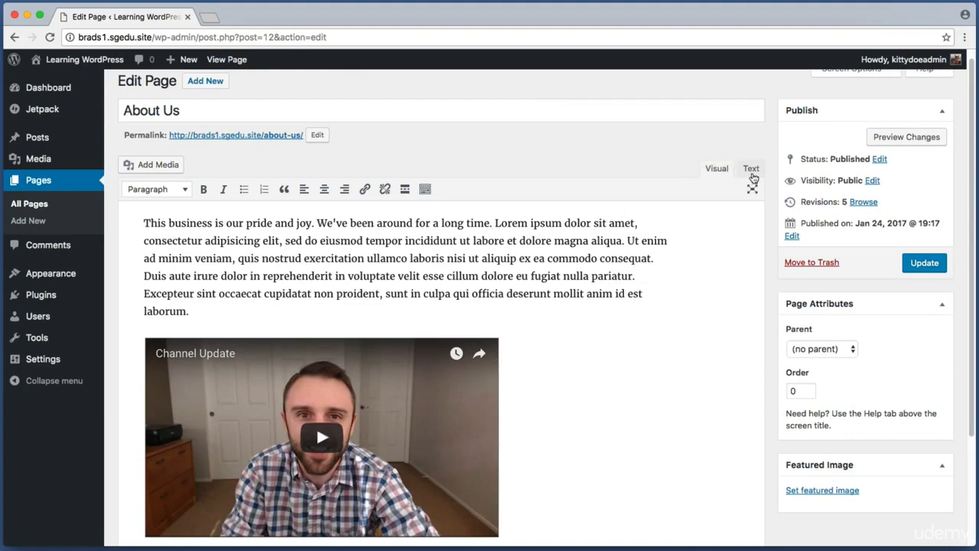
click(751, 170)
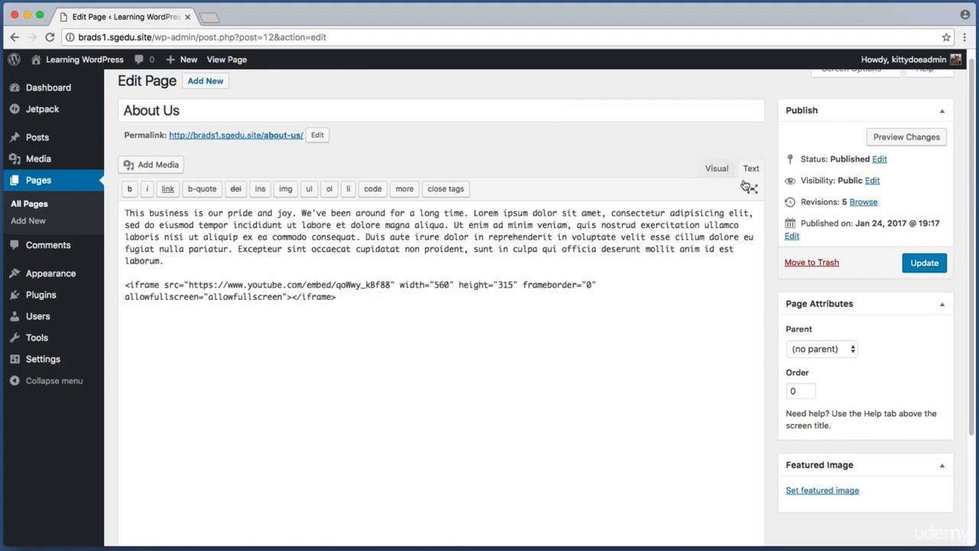
Replace the old iframe code with the copied 640 × 360 embed code, leaving a blank line below the paragraph
drag(357, 298, 156, 279)
key(BackSpace)
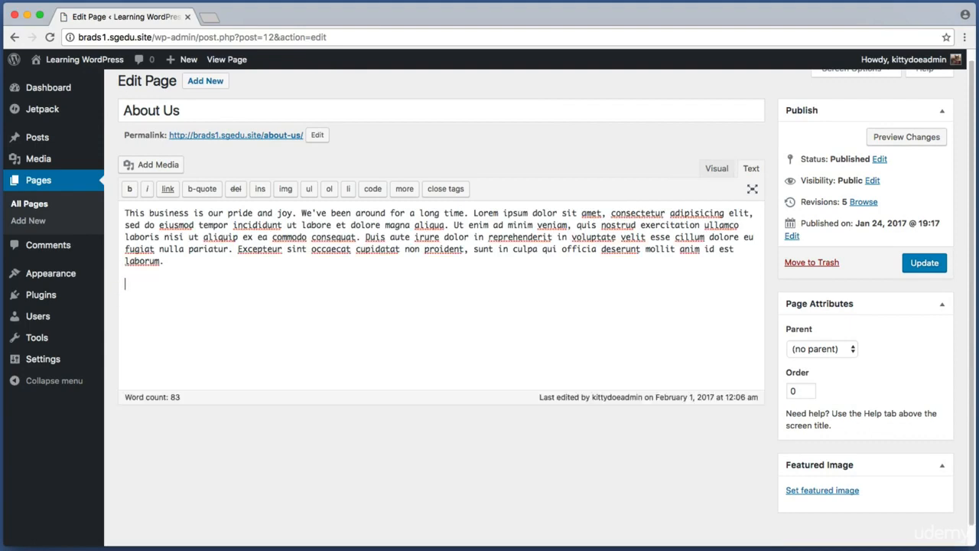
right_click(151, 282)
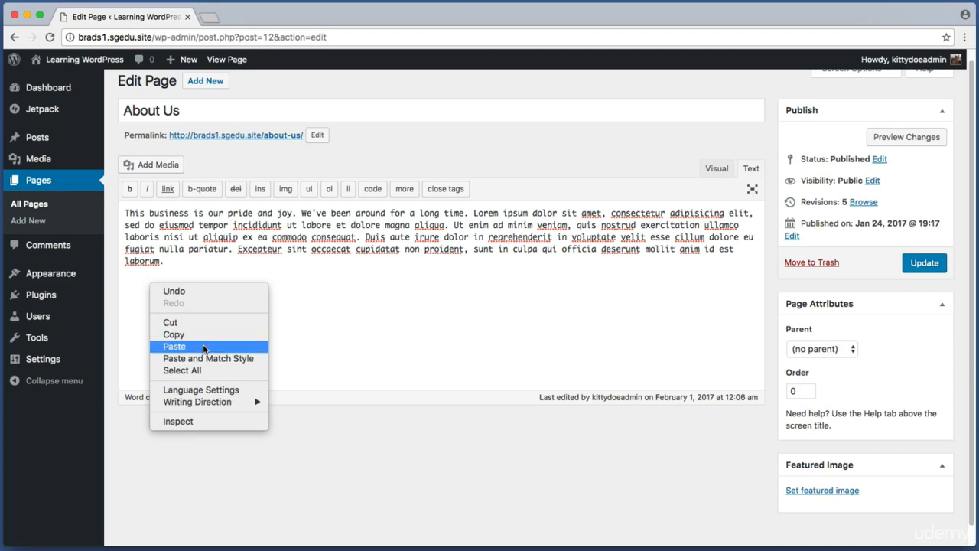
click(203, 346)
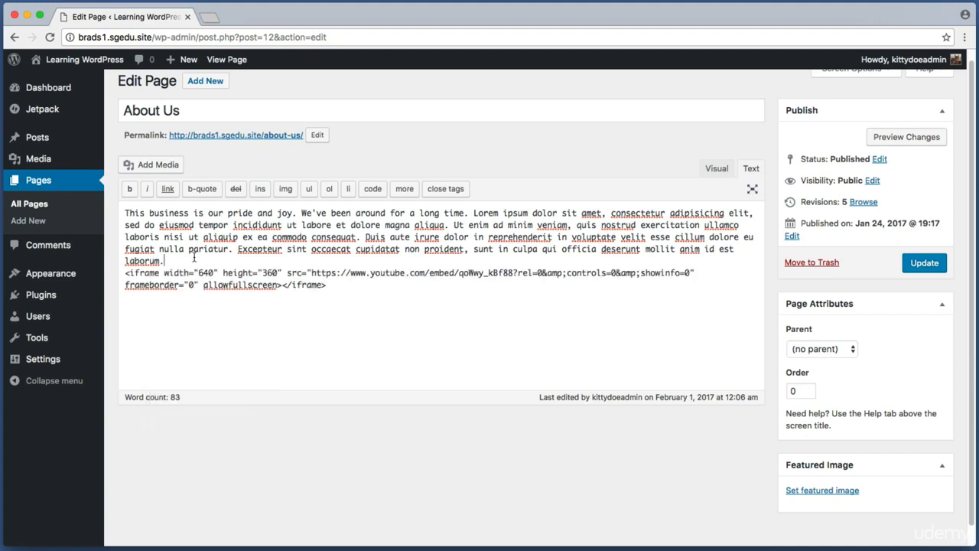
key(Return)
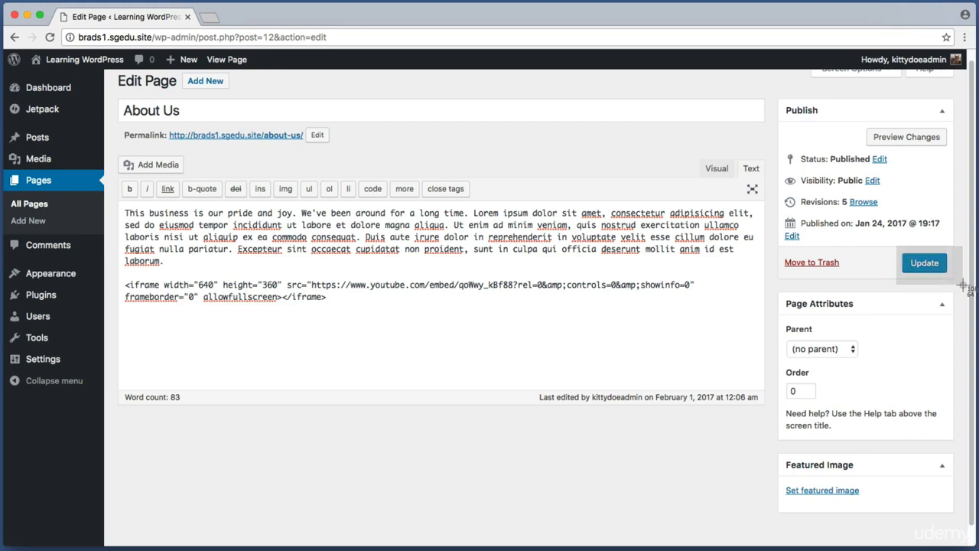
Update the About Us page with the new embed code and open its live version
click(936, 267)
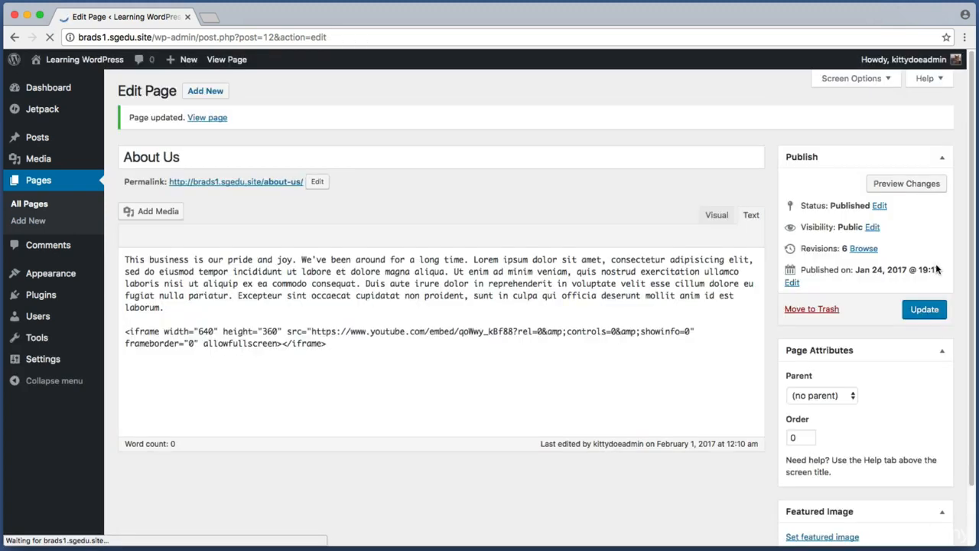
key(super+shift+4)
drag(251, 130, 246, 136)
click(207, 120)
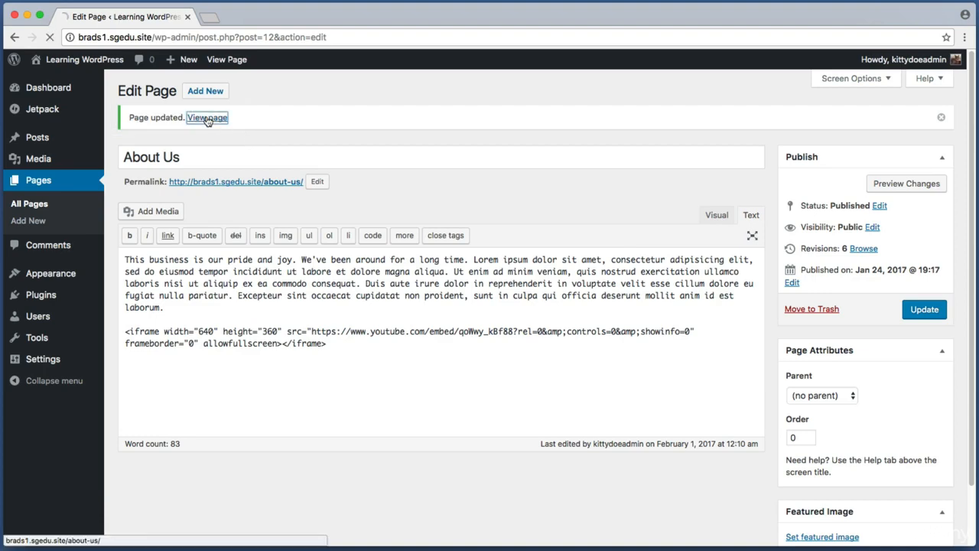
Examine the embedded video's size, title area and surrounding space on the live About Us page
scroll(581, 303, down, 5)
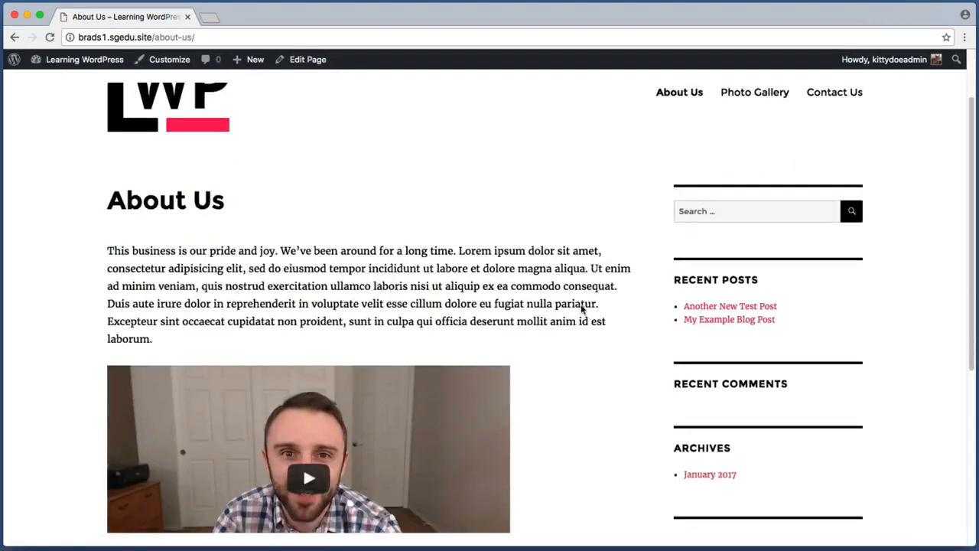
scroll(583, 309, down, 1)
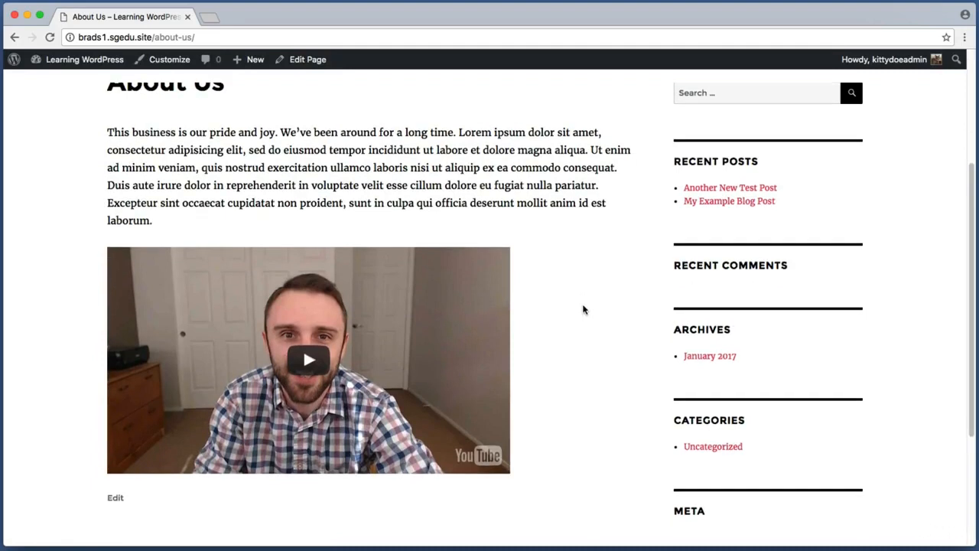
key(super+shift+4)
drag(116, 251, 241, 286)
scroll(87, 445, down, 1)
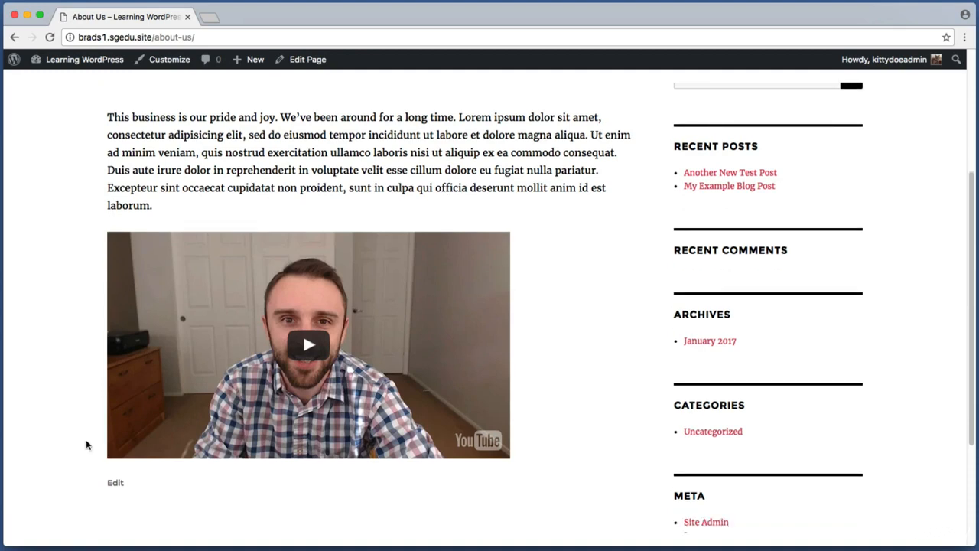
scroll(86, 445, down, 3)
key(super+shift+4)
drag(108, 377, 518, 496)
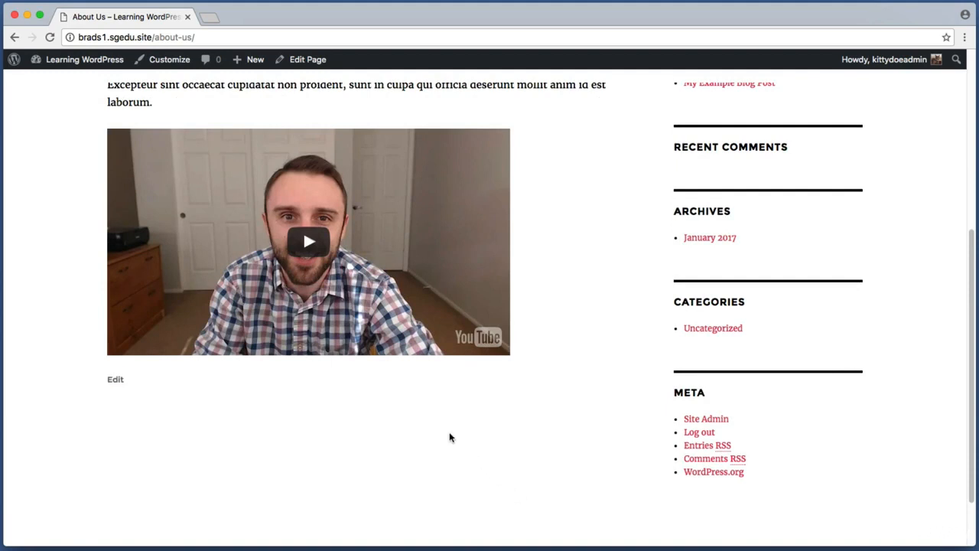
key(super+shift+4)
drag(374, 379, 498, 505)
Open the About Us page for editing again from its live view
key(super+shift+4)
drag(354, 82, 274, 47)
click(303, 61)
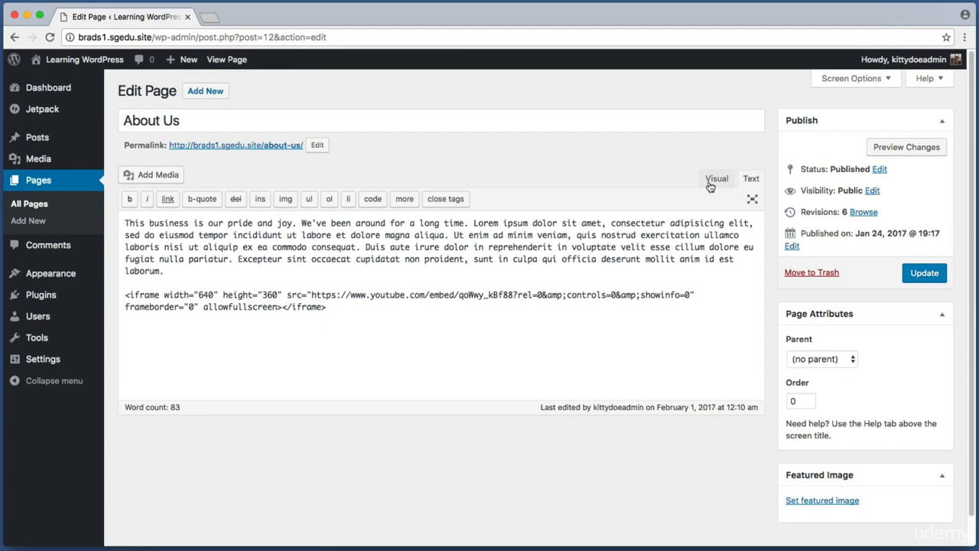
Switch the page editor to its visual view and add an empty paragraph below the embedded video
click(716, 179)
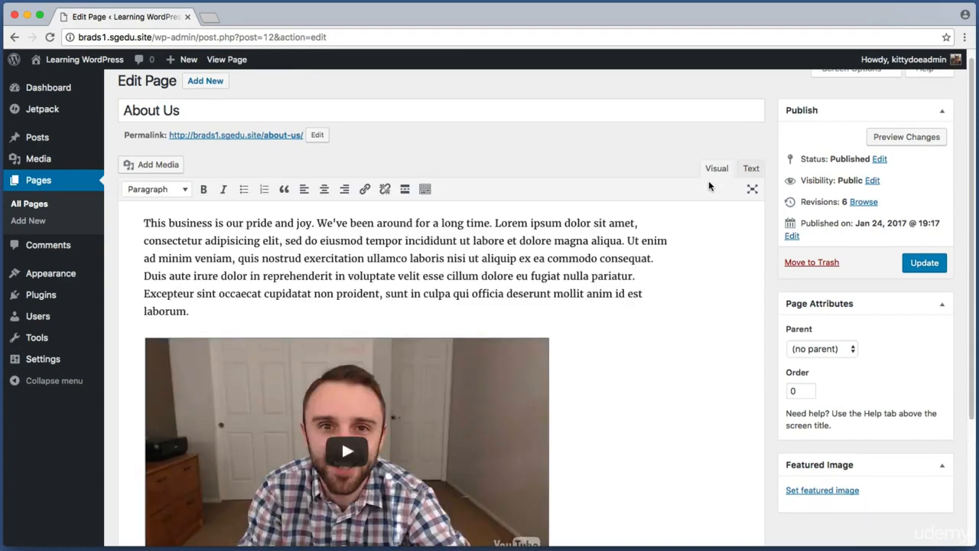
scroll(674, 245, down, 3)
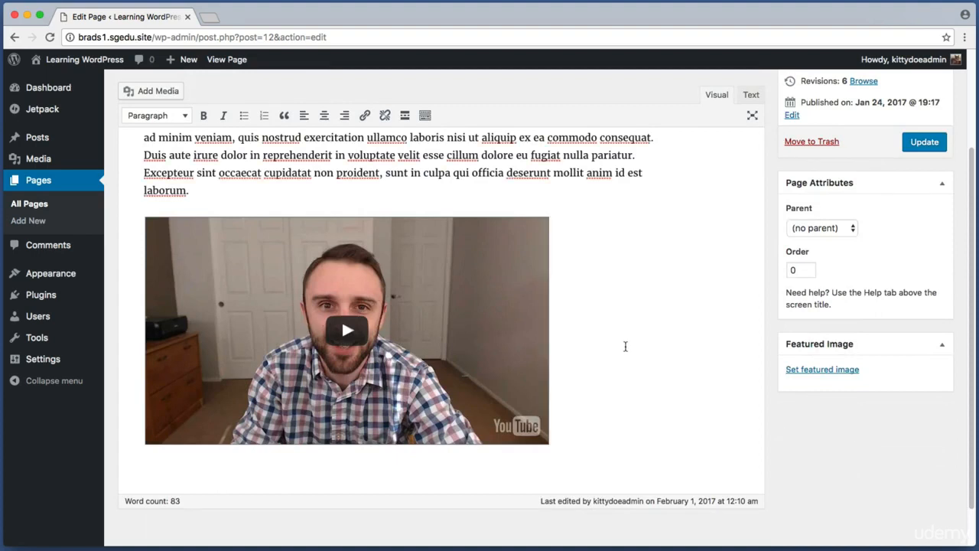
key(Return)
text(asjklfajklsdf)
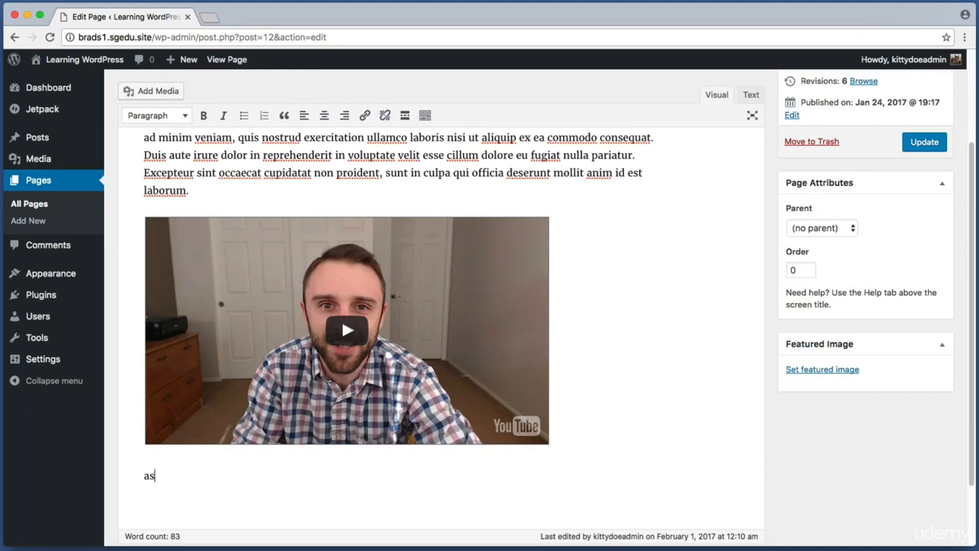
key(BackSpace)
key(BackSpace)
key(BackSpace)
key(BackSpace)
key(BackSpace)
key(BackSpace)
key(BackSpace)
key(BackSpace)
key(BackSpace)
key(BackSpace)
key(BackSpace)
key(BackSpace)
key(BackSpace)
Paste the copied Lorem ipsum text as a new paragraph below the embedded video
right_click(167, 479)
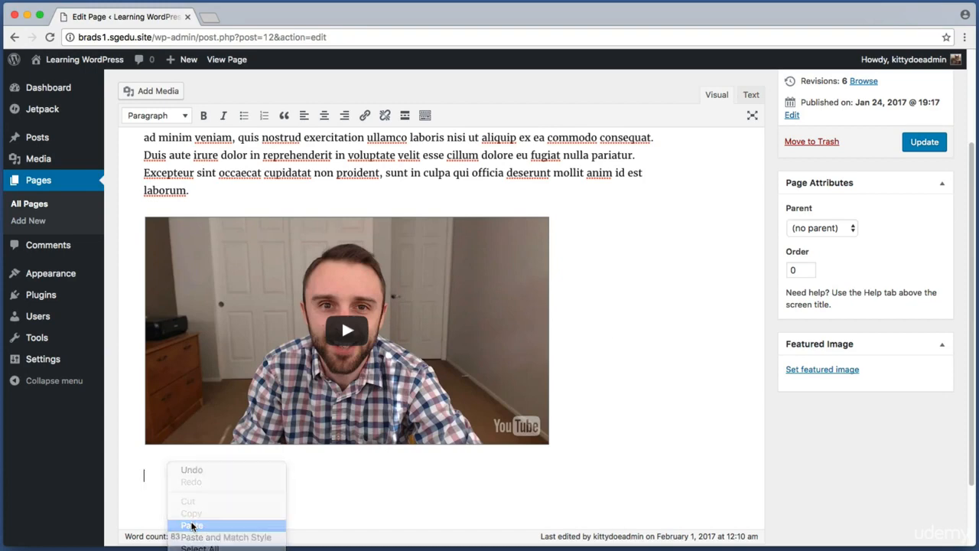
click(192, 526)
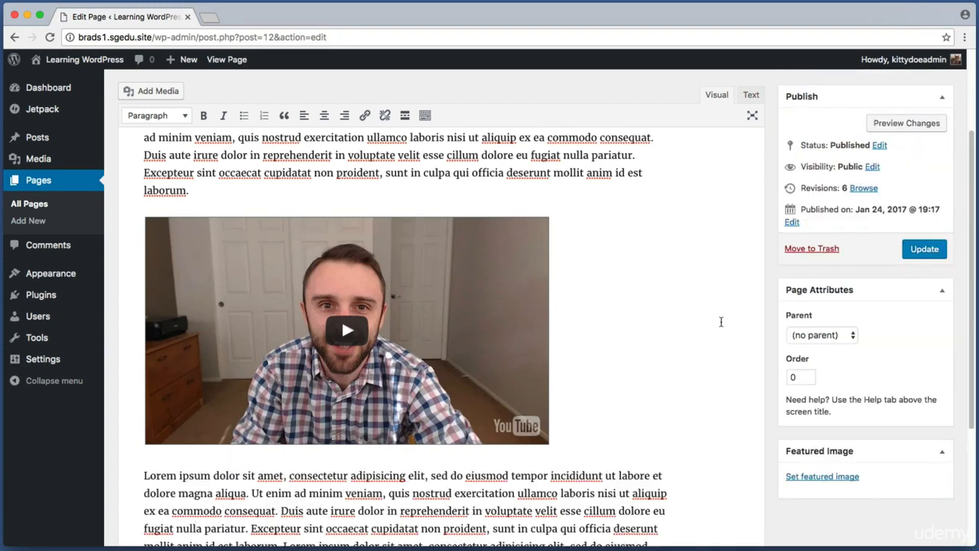
scroll(720, 321, down, 4)
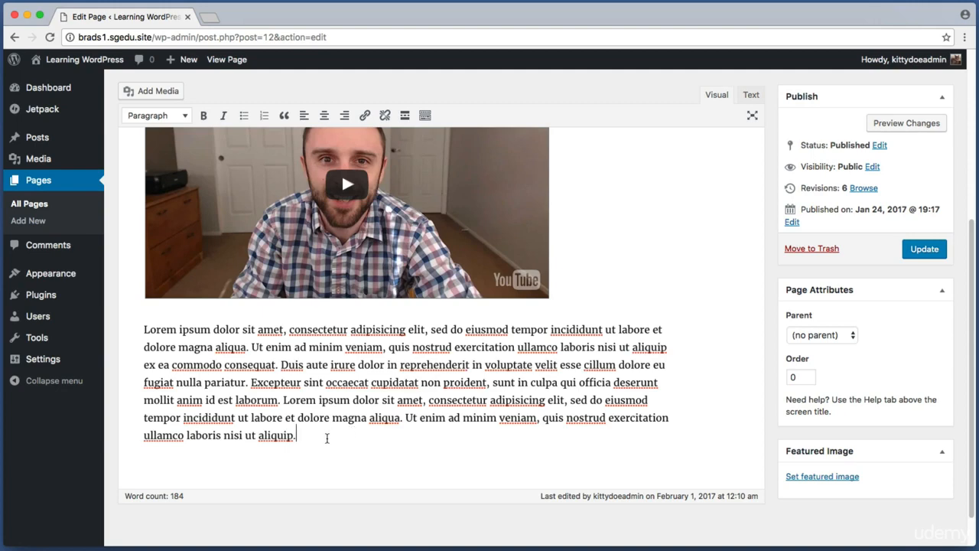
Place the text cursor before the first word of the paragraph below the video and start inserting media there
key(super+shift+4)
drag(469, 322, 671, 448)
key(super+shift+4)
drag(143, 323, 173, 346)
scroll(168, 336, down, 1)
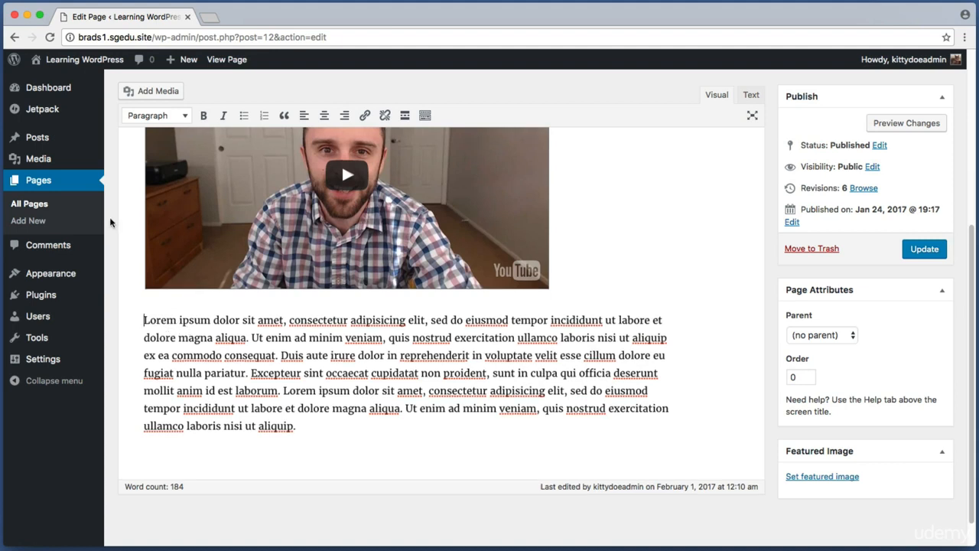
key(super+shift+4)
drag(111, 77, 241, 95)
click(157, 91)
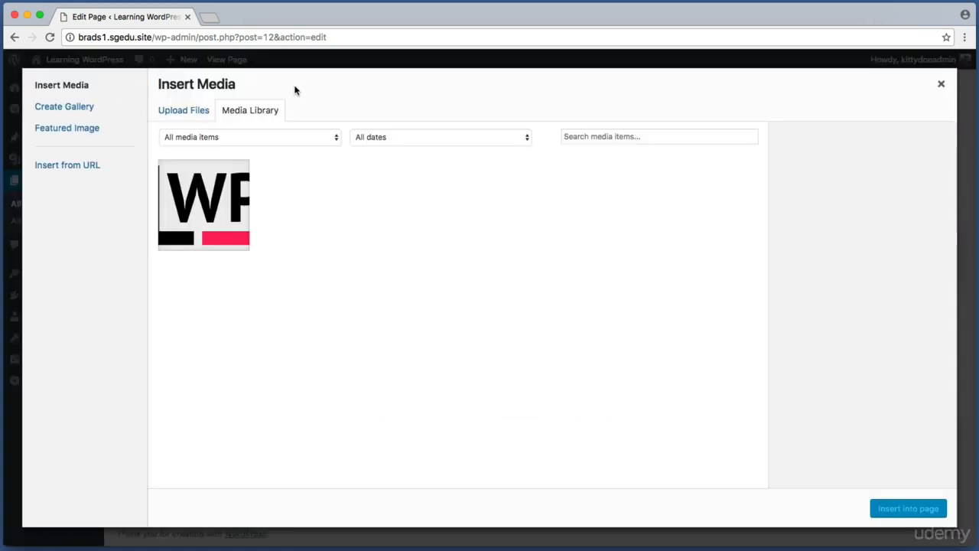
Upload brad-photo.jpg from the assets folder to the media library
key(super+shift+4)
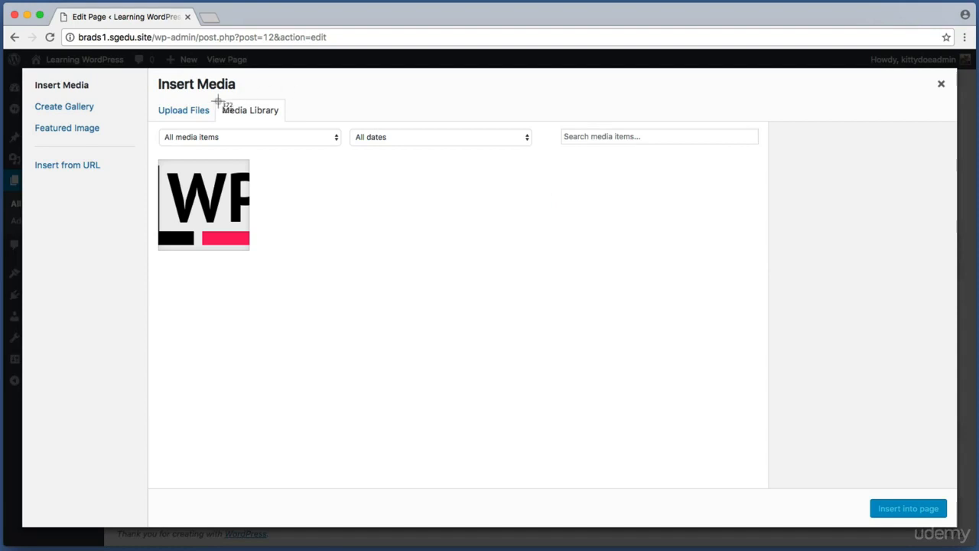
drag(218, 101, 283, 118)
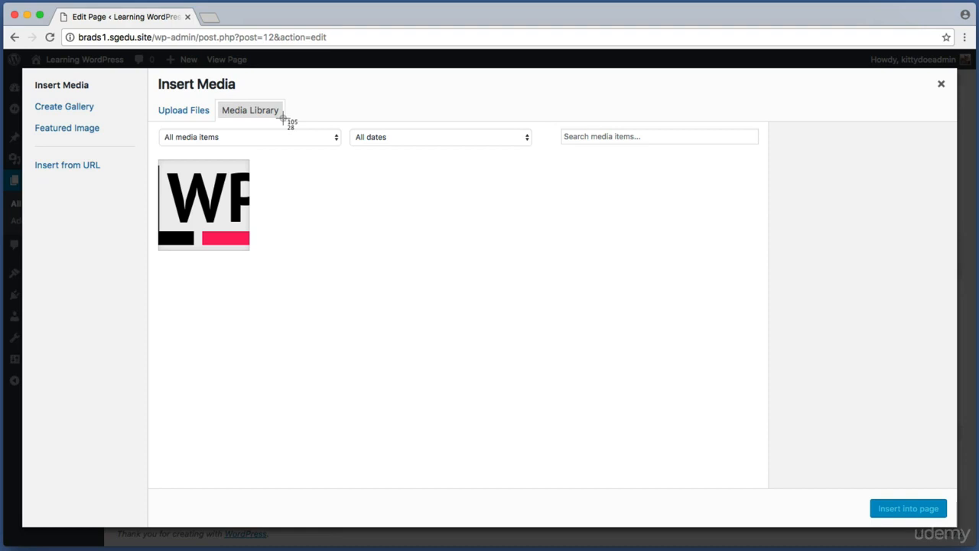
drag(283, 118, 283, 119)
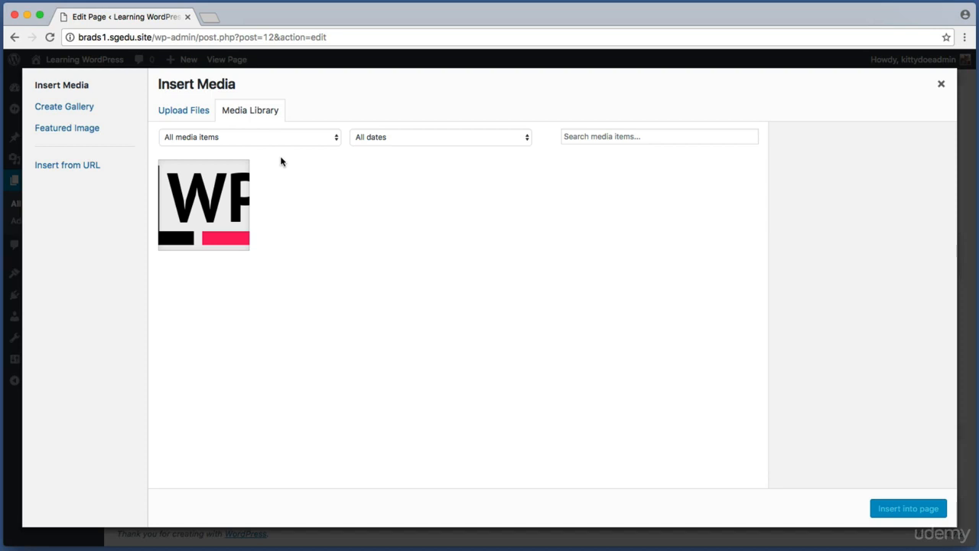
key(super+shift+4)
drag(154, 101, 215, 123)
click(194, 115)
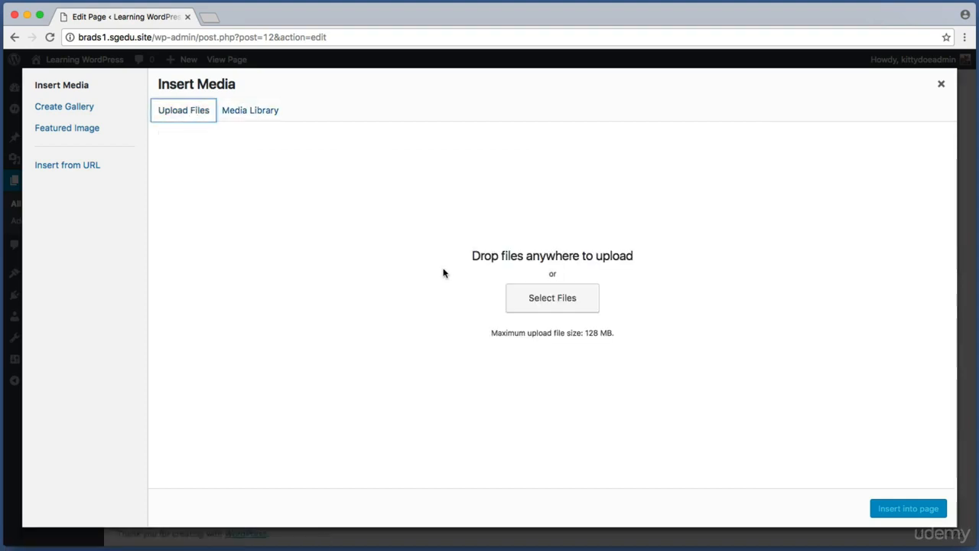
key(super+shift+4)
drag(486, 279, 616, 322)
click(577, 304)
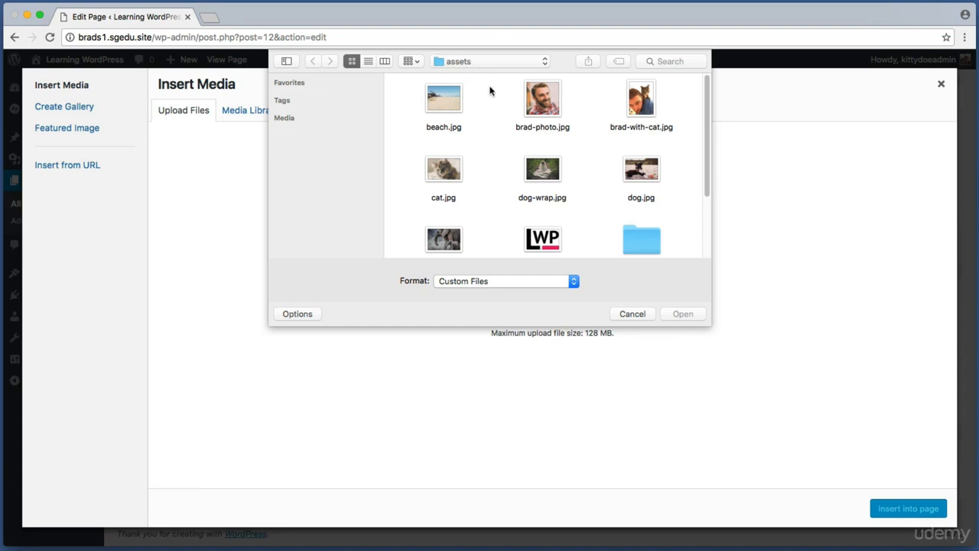
click(544, 93)
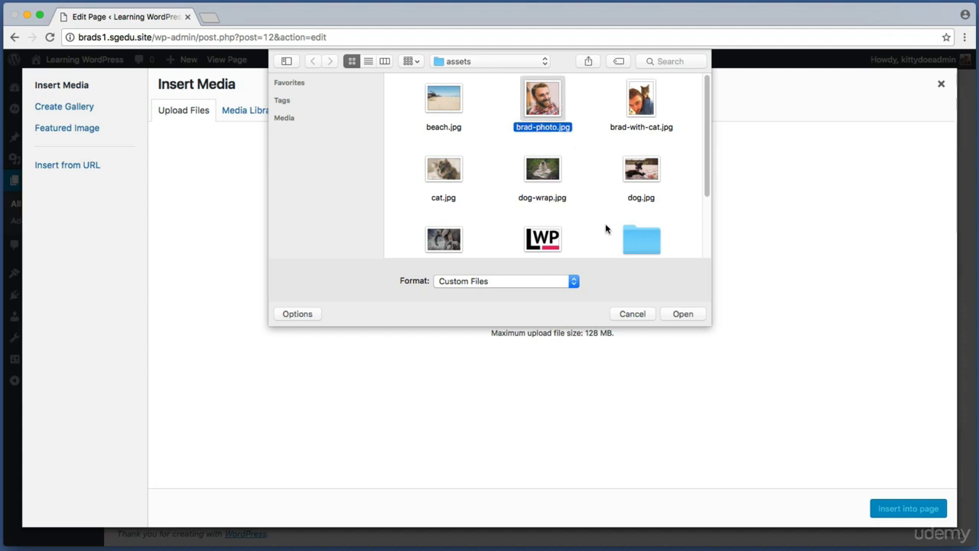
click(683, 315)
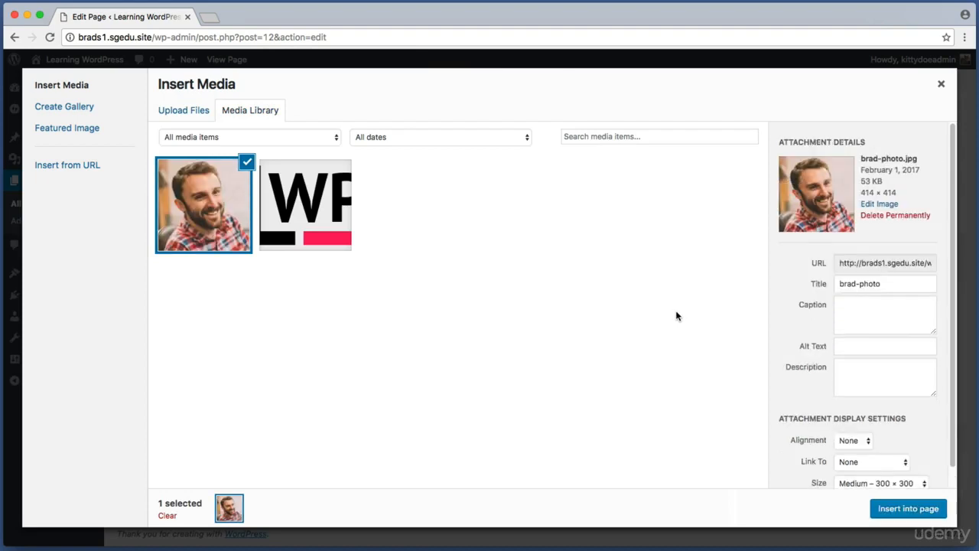
Set the alignment of the uploaded photo to Right in its attachment display settings
key(super+shift+4)
drag(766, 113, 950, 491)
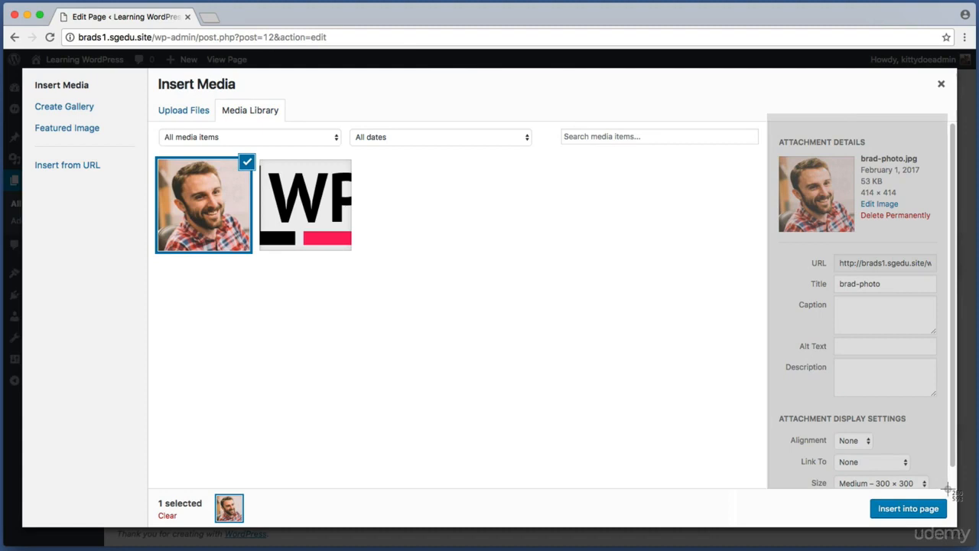
drag(948, 488, 949, 489)
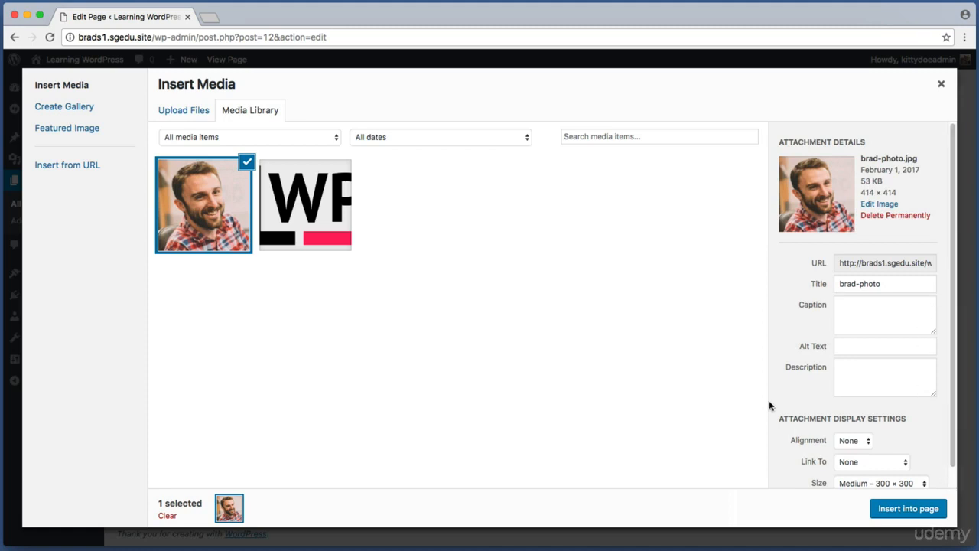
key(super+shift+4)
drag(781, 427, 885, 455)
click(862, 441)
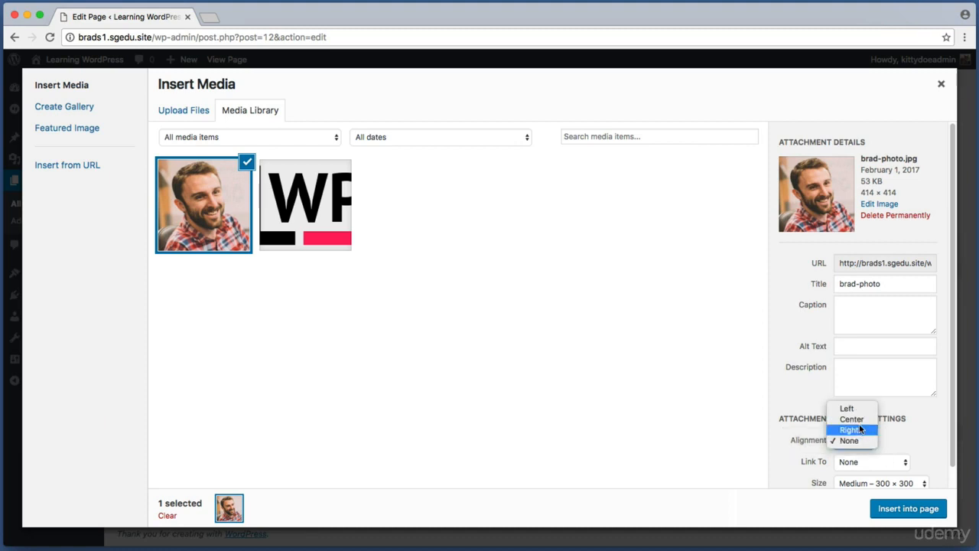
click(861, 429)
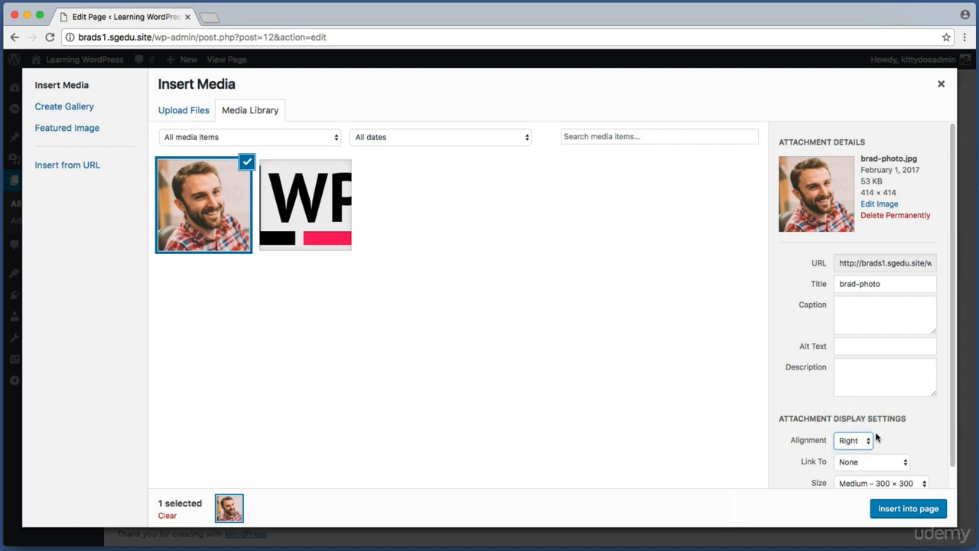
Keep the photo's size at Medium – 300 × 300 and insert it into the page
scroll(955, 407, down, 1)
click(849, 462)
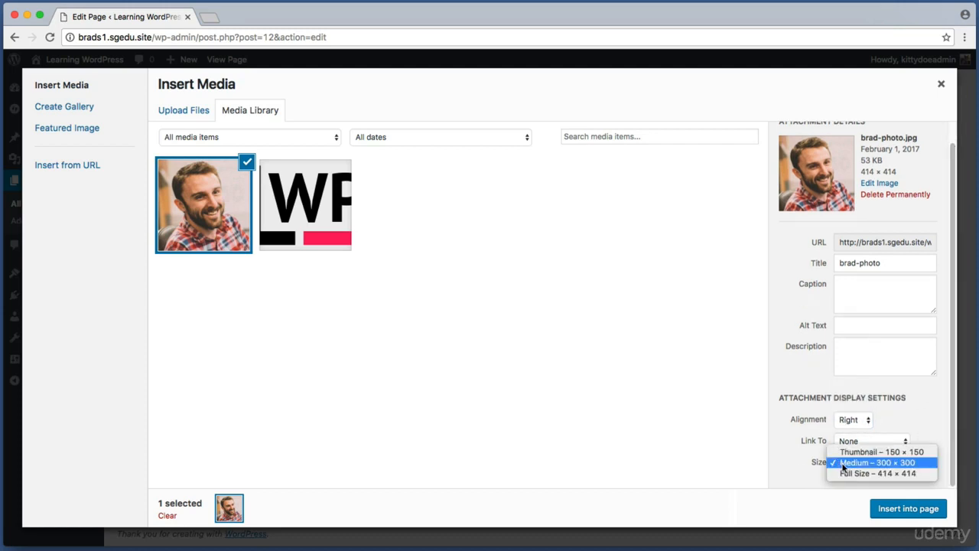
click(844, 463)
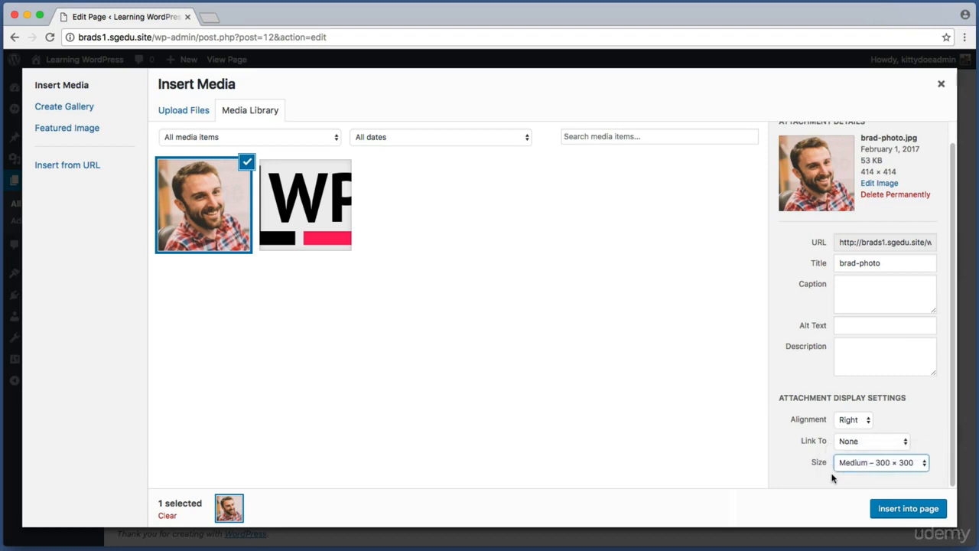
key(super+shift+4)
drag(860, 487, 962, 537)
click(932, 514)
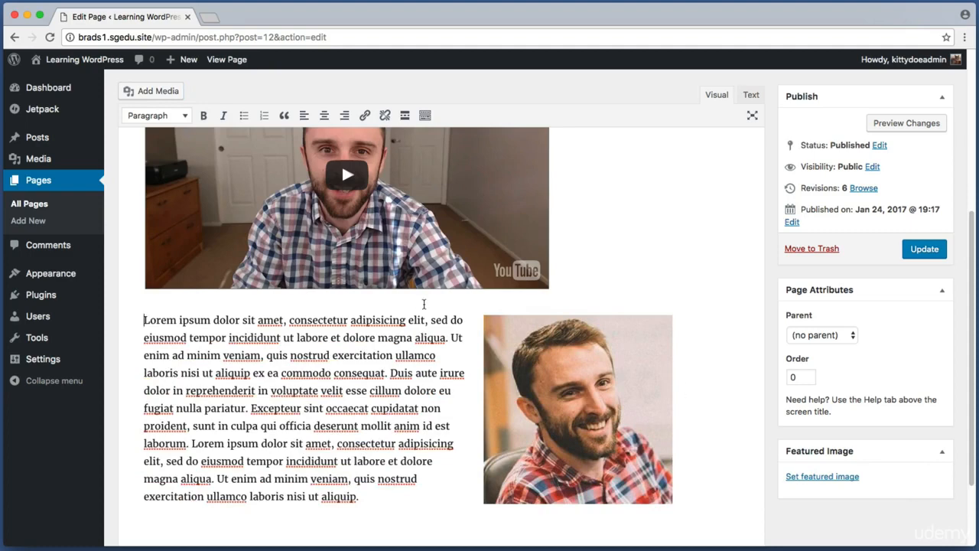
Select the inserted photo beside the lower paragraph and open its image details for editing
key(super+shift+4)
drag(455, 308, 708, 511)
scroll(423, 372, down, 1)
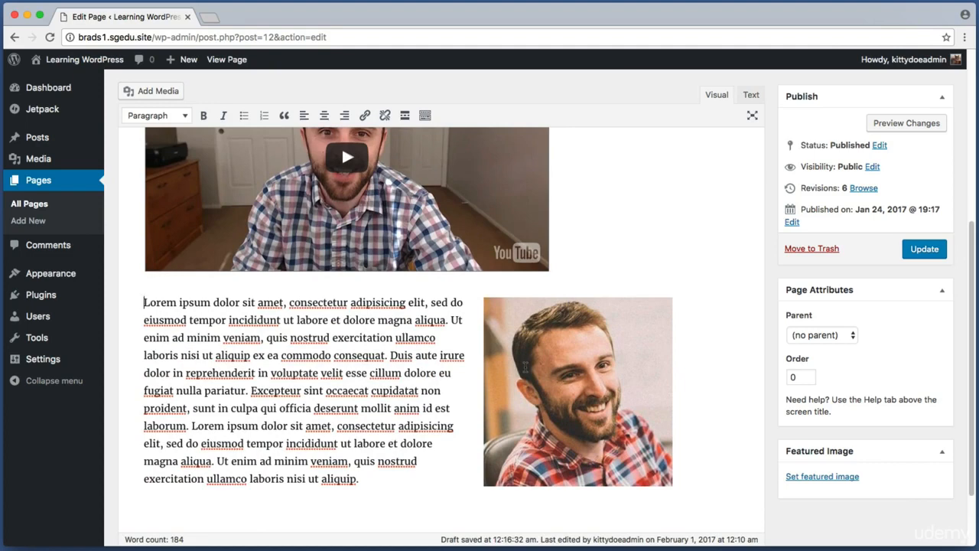
key(super+shift+4)
drag(485, 483, 677, 505)
click(566, 353)
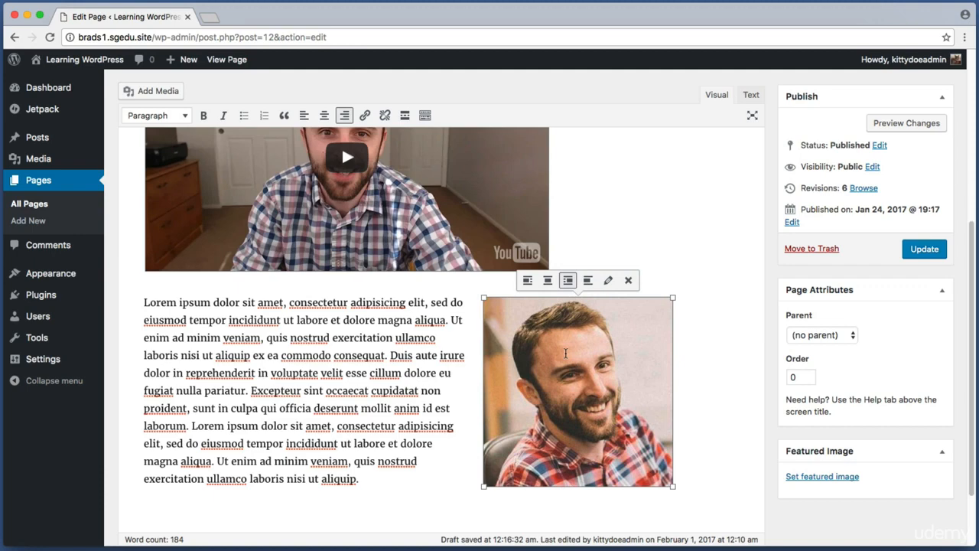
key(super+shift+4)
drag(501, 299, 647, 265)
key(Escape)
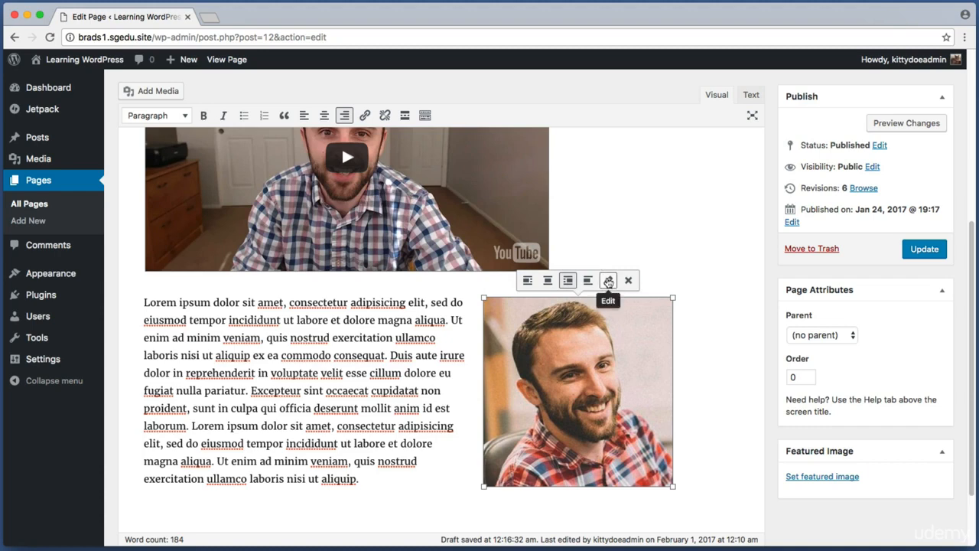
click(608, 282)
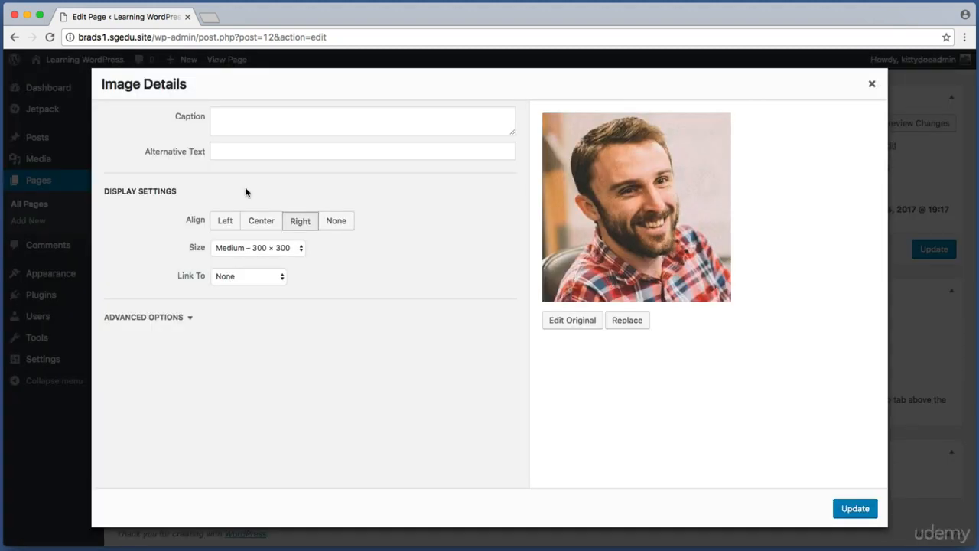
Enter "This is a cheesy photo of myself." as the photo's caption
key(super+shift+4)
drag(178, 205, 388, 236)
key(Escape)
key(super+shift+4)
drag(172, 232, 345, 270)
click(267, 121)
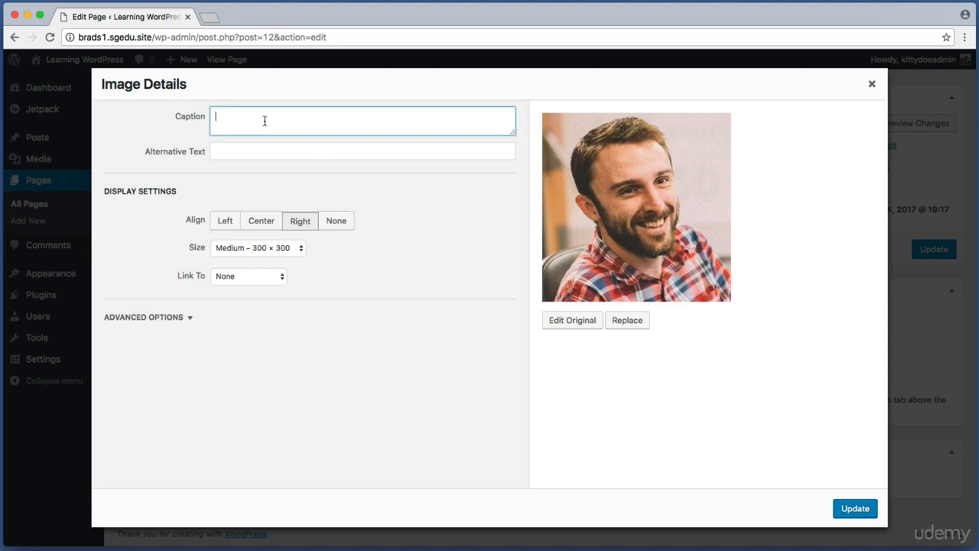
text(This is a cheesy phot)
text(o of myself.)
Enter "Photo of" followed by the pictured person's first name as the alternative text
key(super+shift+4)
drag(121, 139, 350, 164)
click(341, 153)
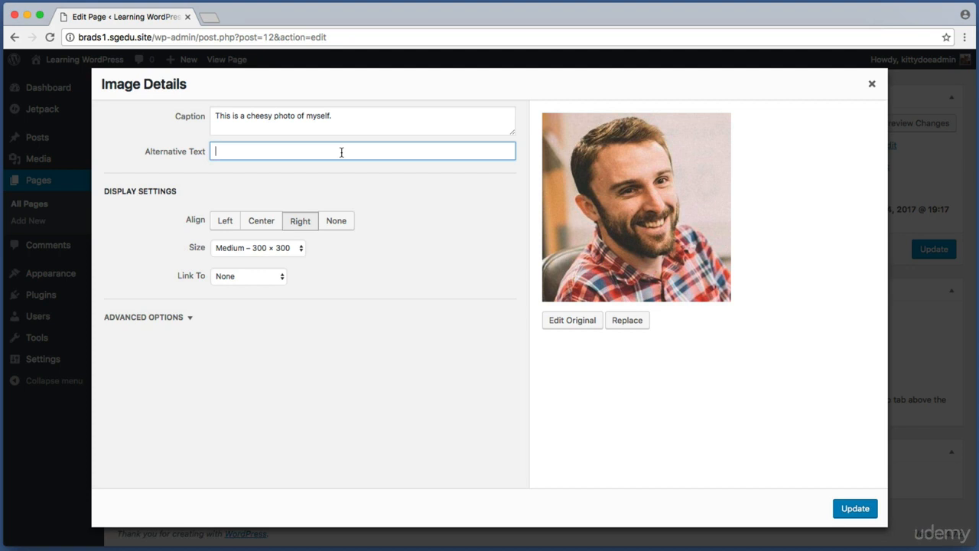
text(Photo of Brad)
key(super+shift+4)
drag(118, 141, 319, 161)
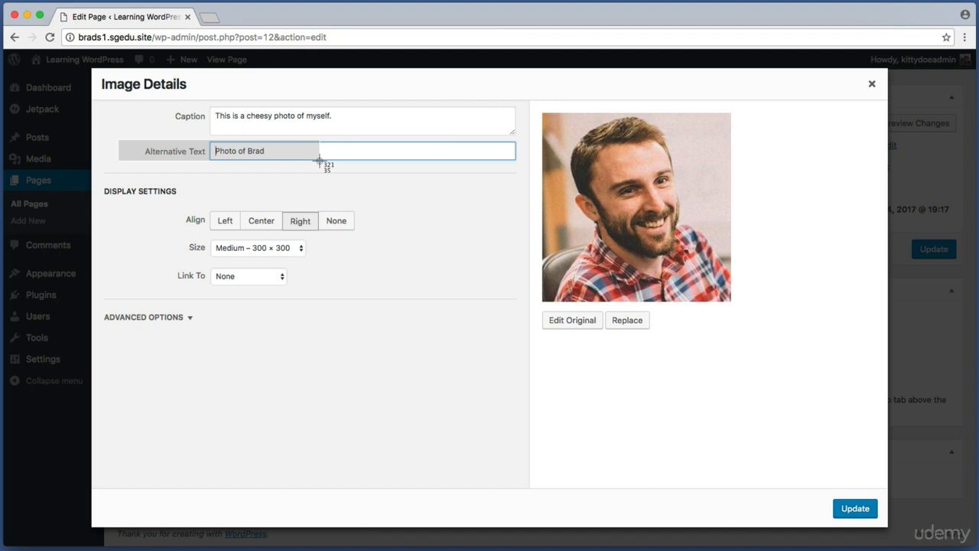
key(Escape)
drag(313, 151, 175, 153)
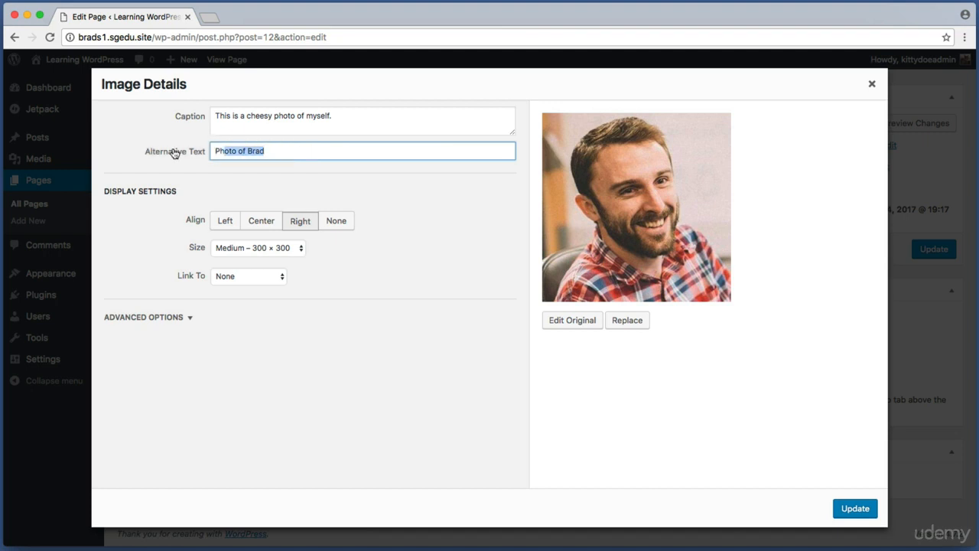
click(288, 150)
Apply the new caption and alternative text to the photo and check the caption beneath it
key(super+shift+4)
drag(813, 485, 894, 526)
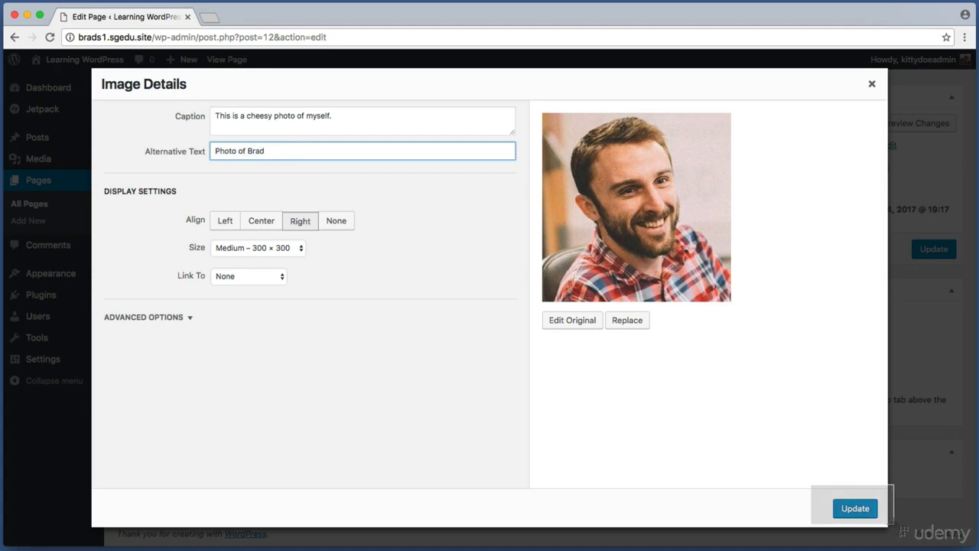
click(855, 508)
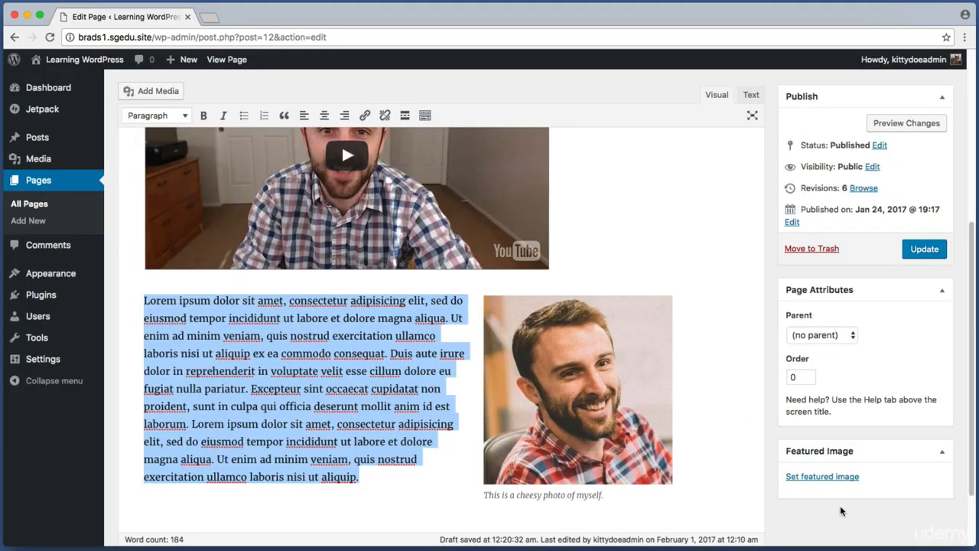
key(super+shift+4)
drag(474, 506, 635, 486)
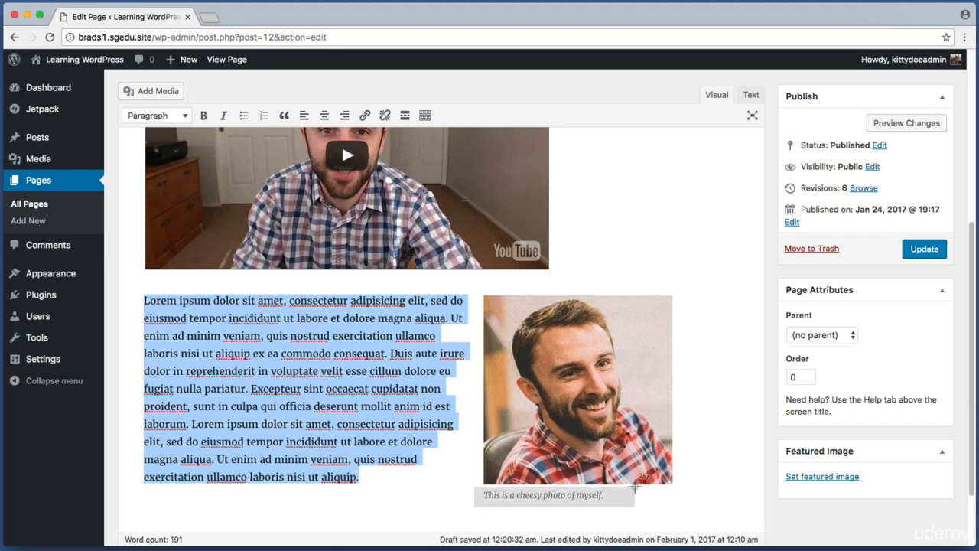
drag(635, 487, 635, 487)
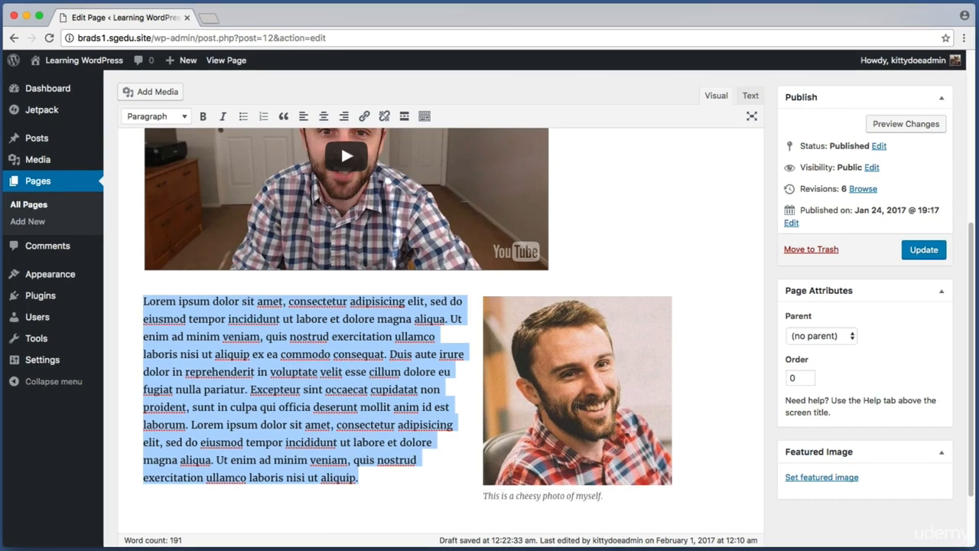
Publish the update to the About Us page and open the live page
key(super+shift+4)
drag(893, 236, 918, 268)
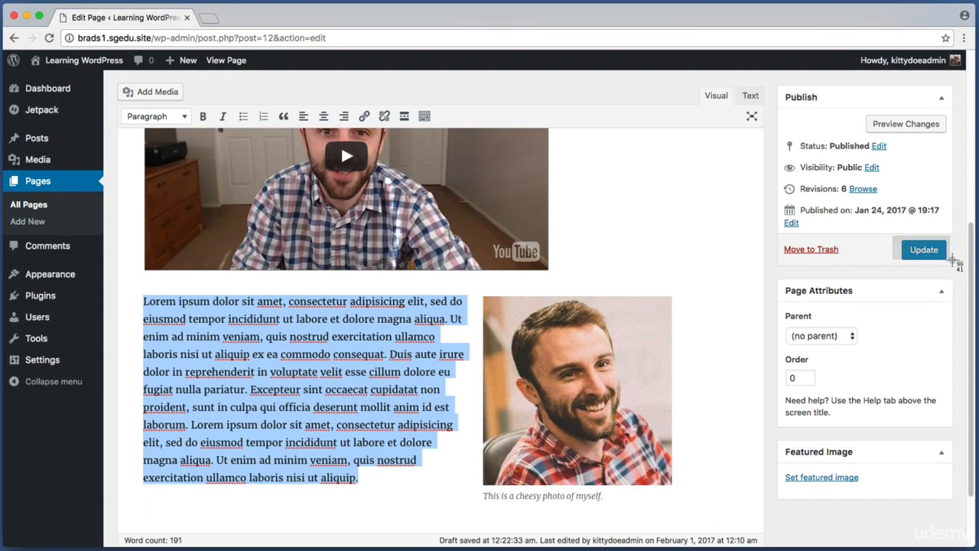
click(924, 251)
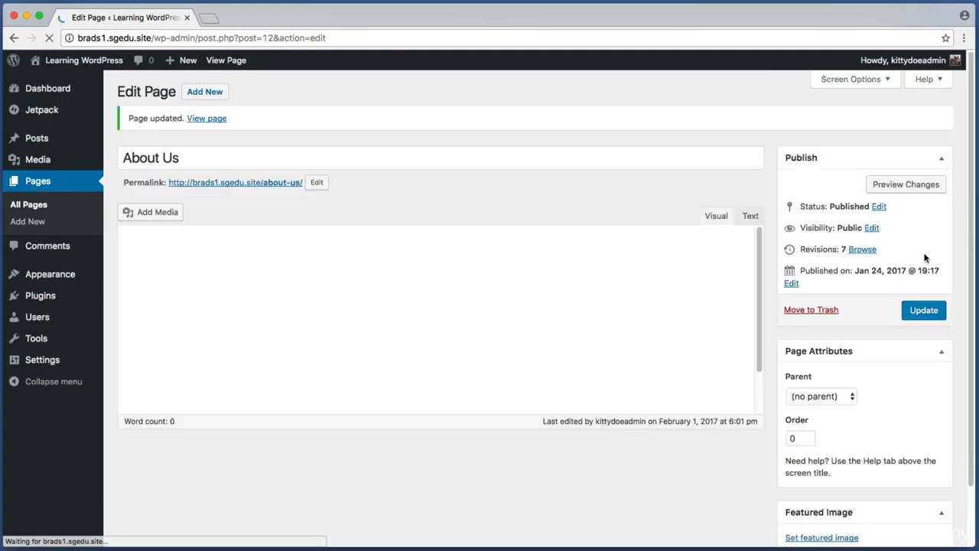
key(super+shift+4)
drag(111, 93, 289, 130)
click(217, 111)
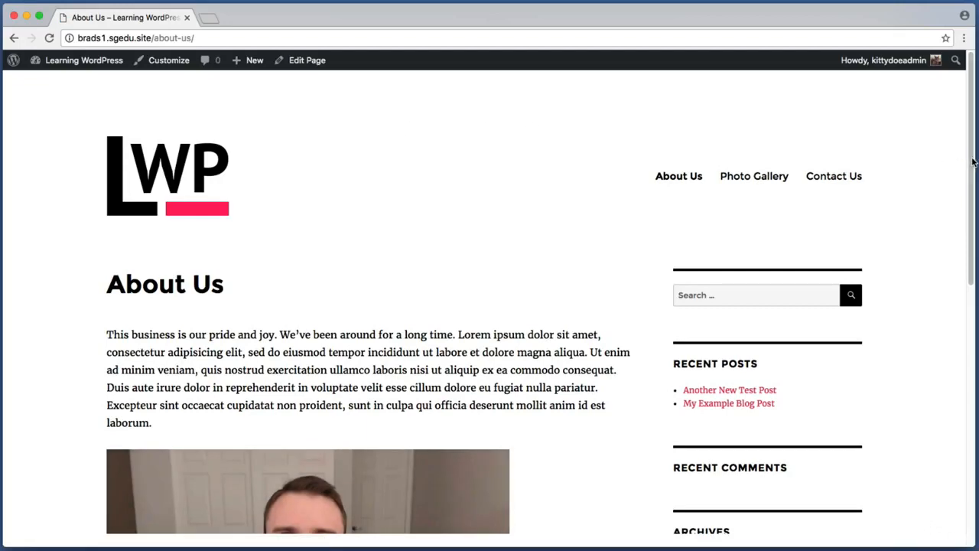
Review the published page's video, right-aligned captioned photo, About Us title and opening paragraph
drag(974, 163, 975, 351)
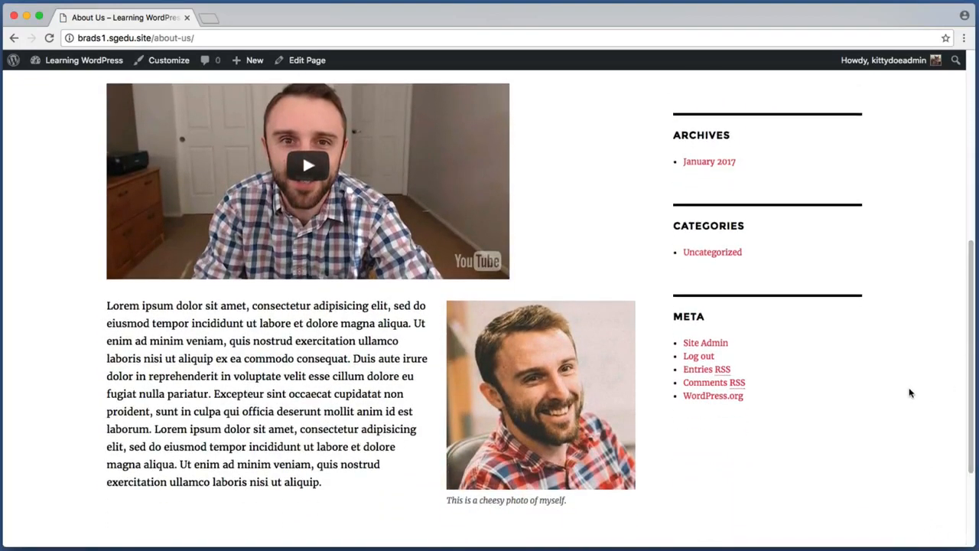
drag(437, 290, 650, 513)
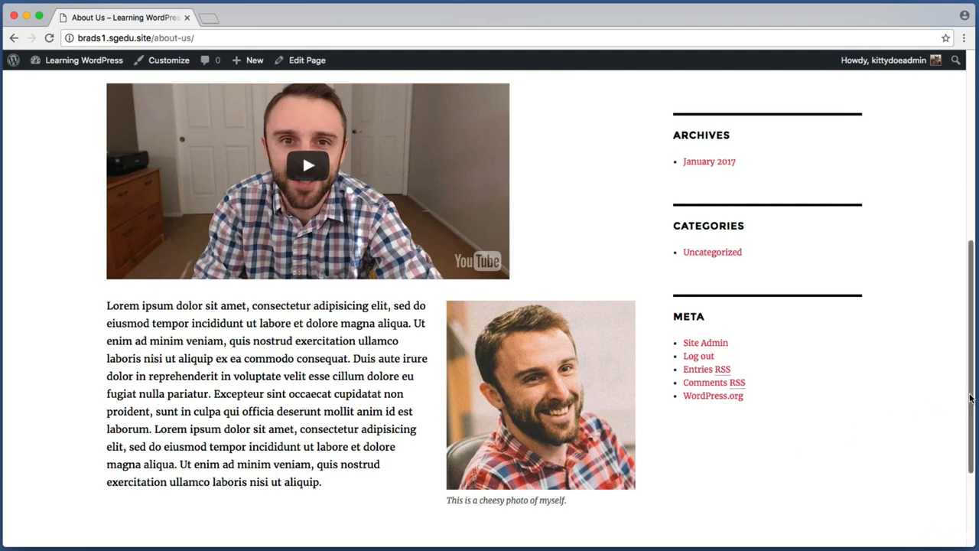
drag(971, 398, 976, 191)
key(super+shift+4)
drag(84, 260, 245, 313)
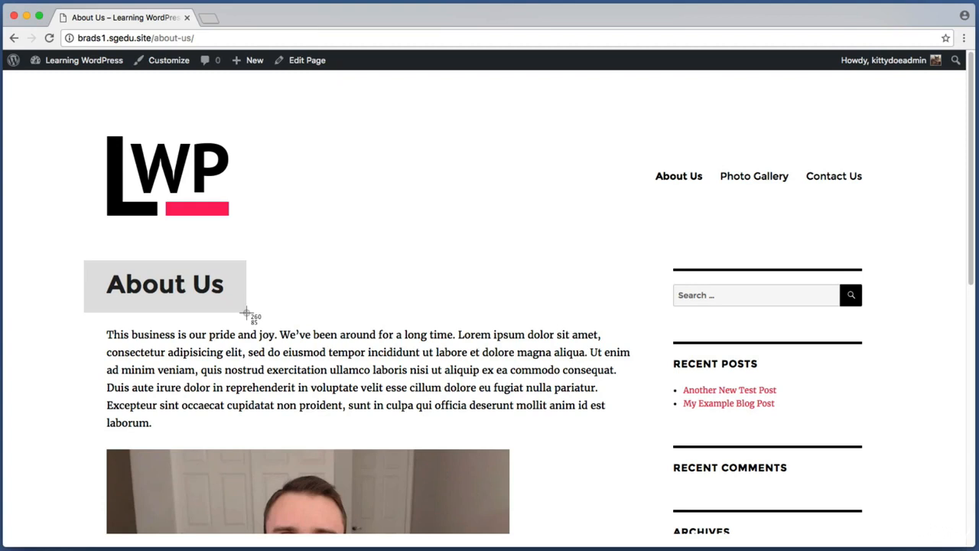
drag(245, 312, 246, 312)
scroll(212, 311, down, 2)
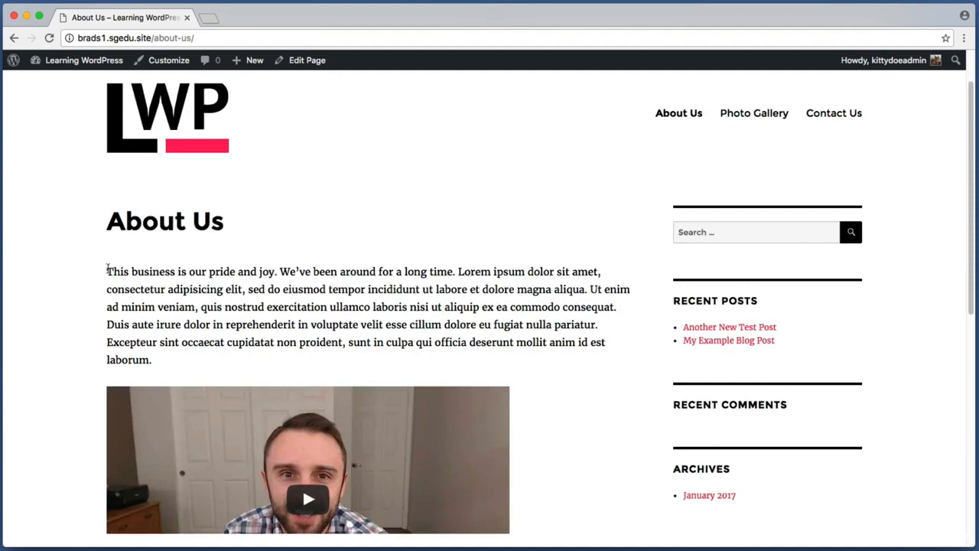
drag(107, 269, 270, 352)
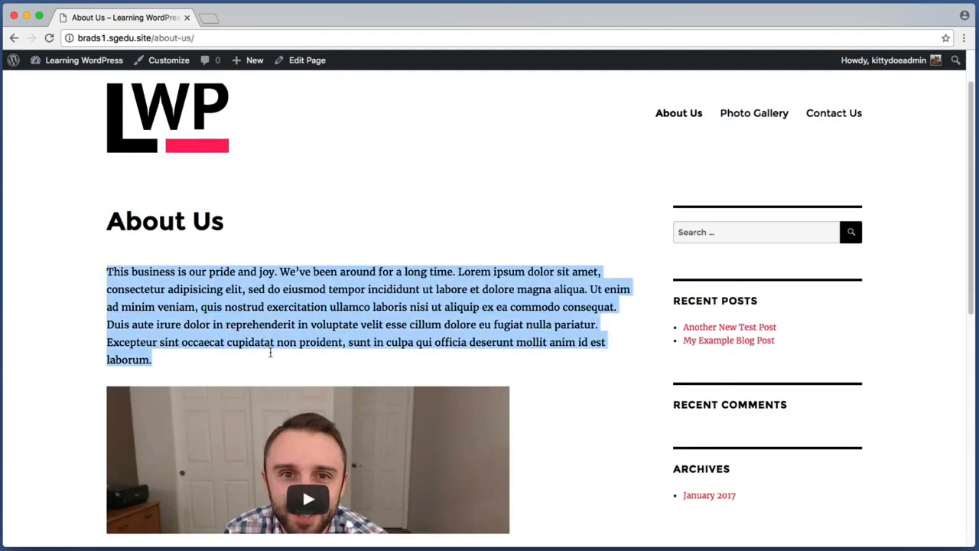
click(252, 306)
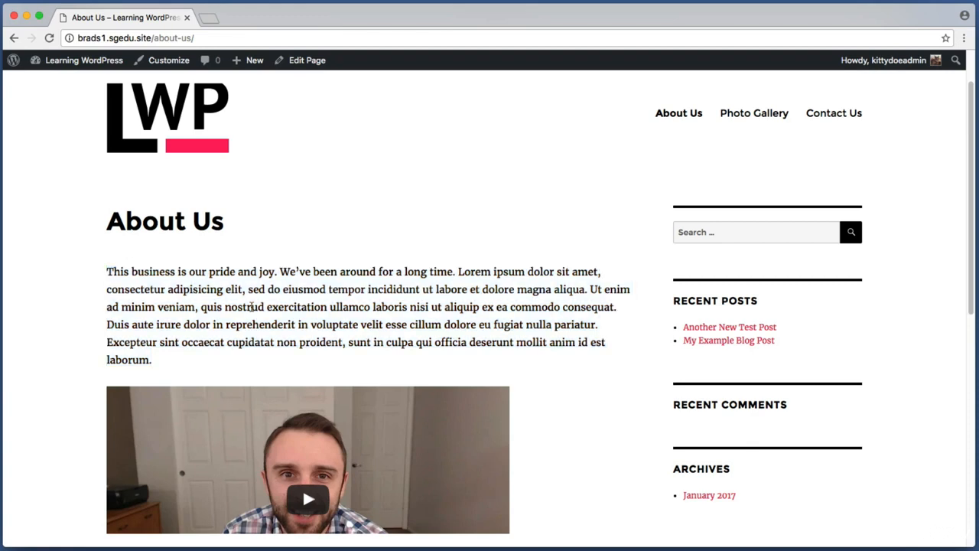
Examine the gaps above the opening paragraph and below the video as spots for section headings
key(super+shift+4)
drag(94, 205, 247, 238)
key(super+shift+4)
drag(105, 242, 283, 264)
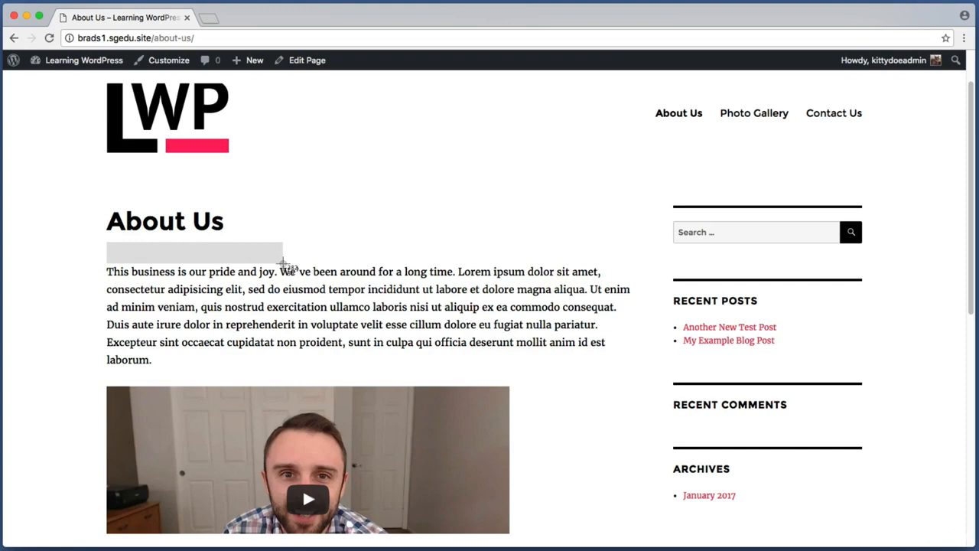
drag(283, 264, 279, 264)
scroll(65, 268, down, 3)
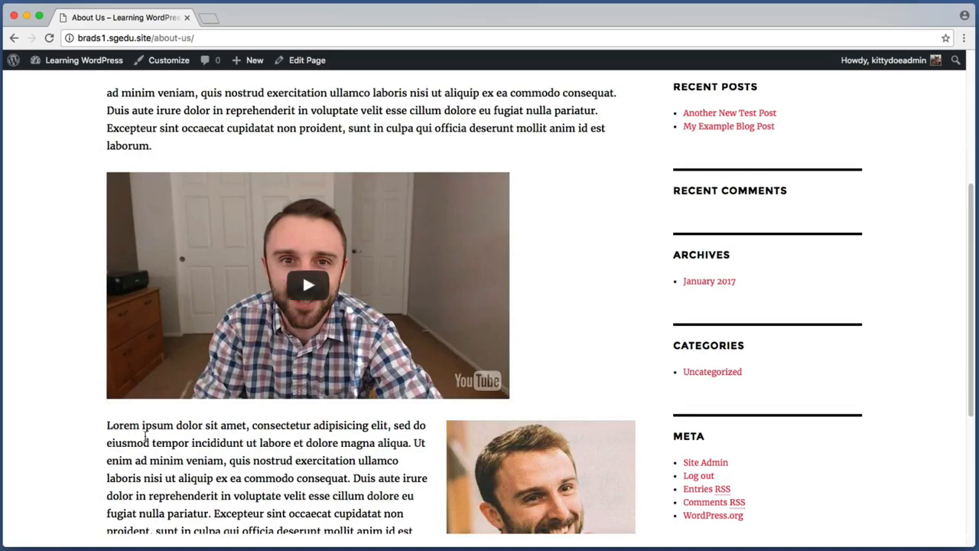
key(super+shift+4)
drag(107, 403, 265, 417)
Return to editing the About Us page and locate its title
key(super+shift+4)
drag(319, 51, 330, 50)
click(316, 62)
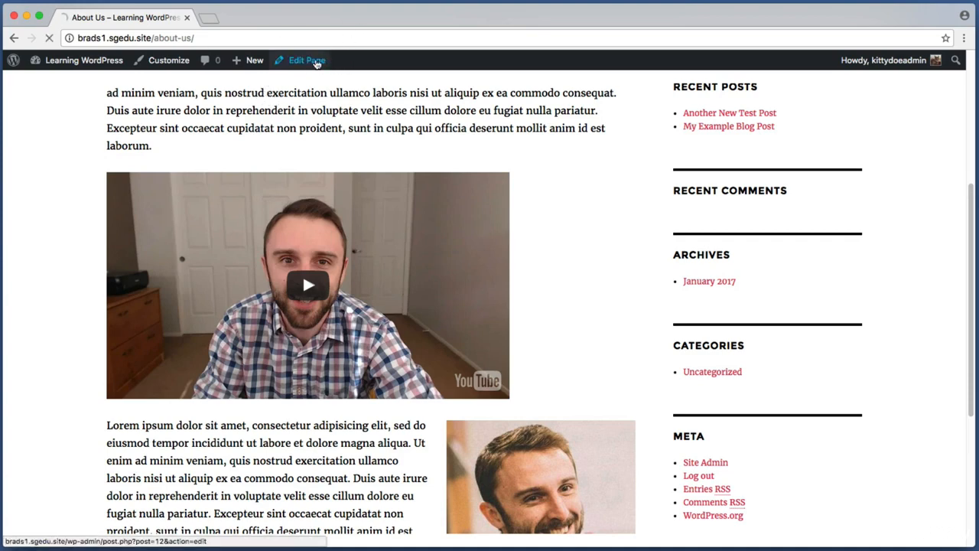
key(super+shift+4)
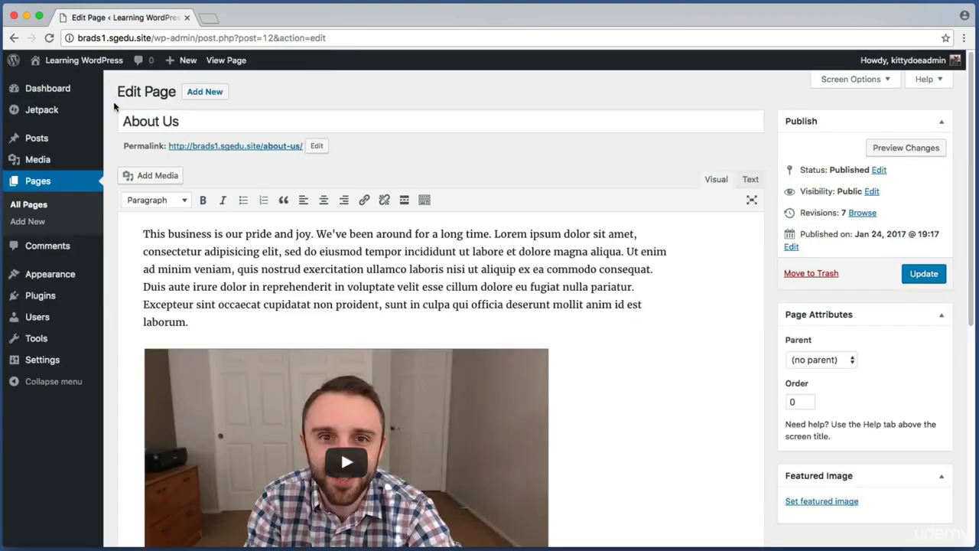
drag(113, 107, 274, 134)
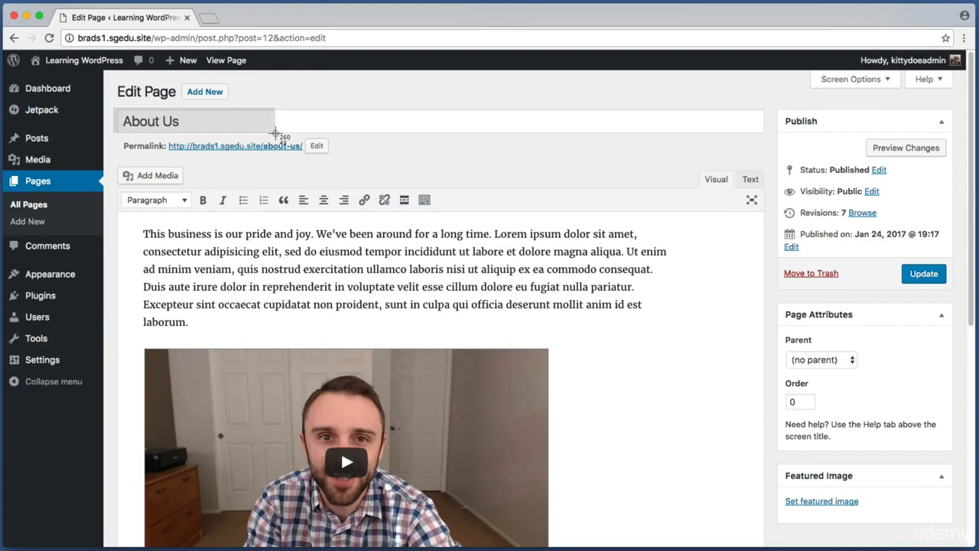
drag(275, 134, 276, 135)
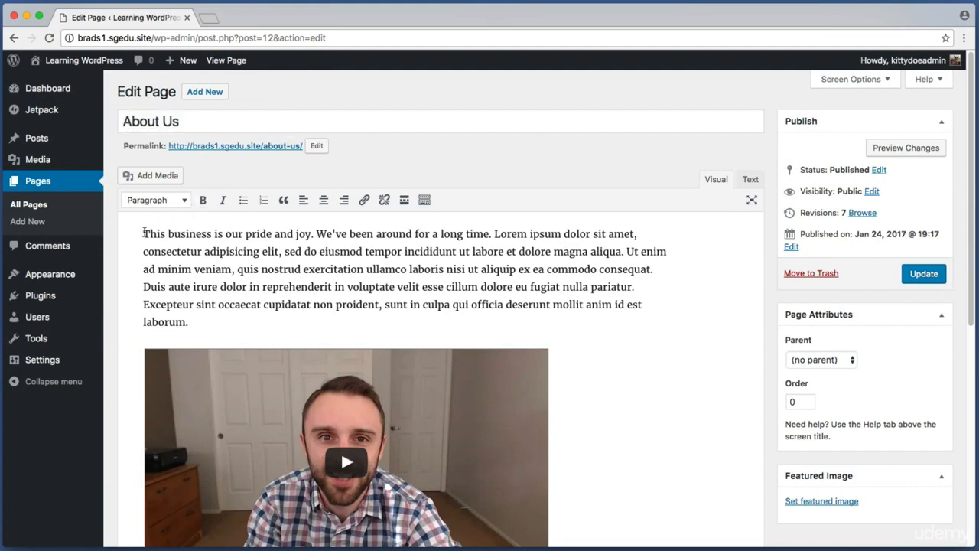
Add a new line with the placeholder text "jaskfkjlsd" above the opening paragraph
drag(144, 232, 372, 287)
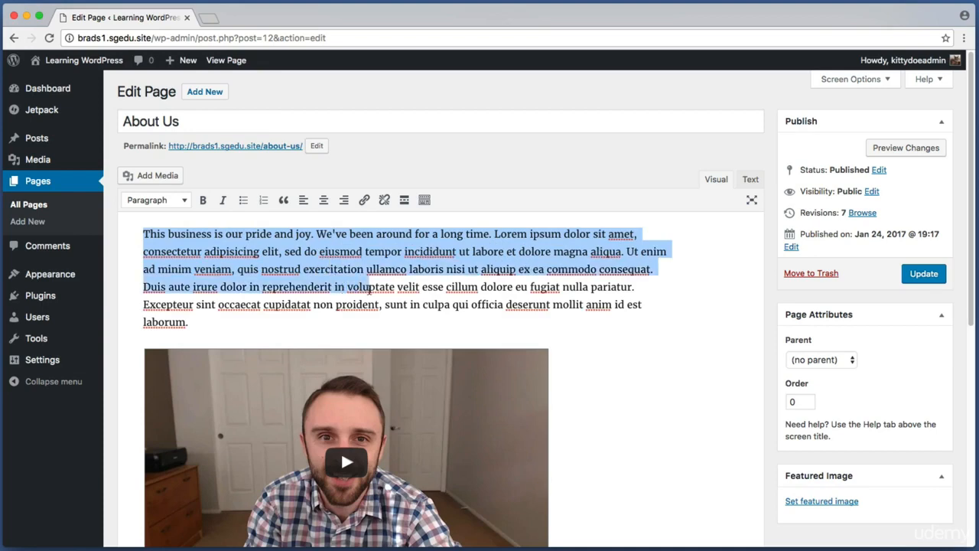
click(146, 234)
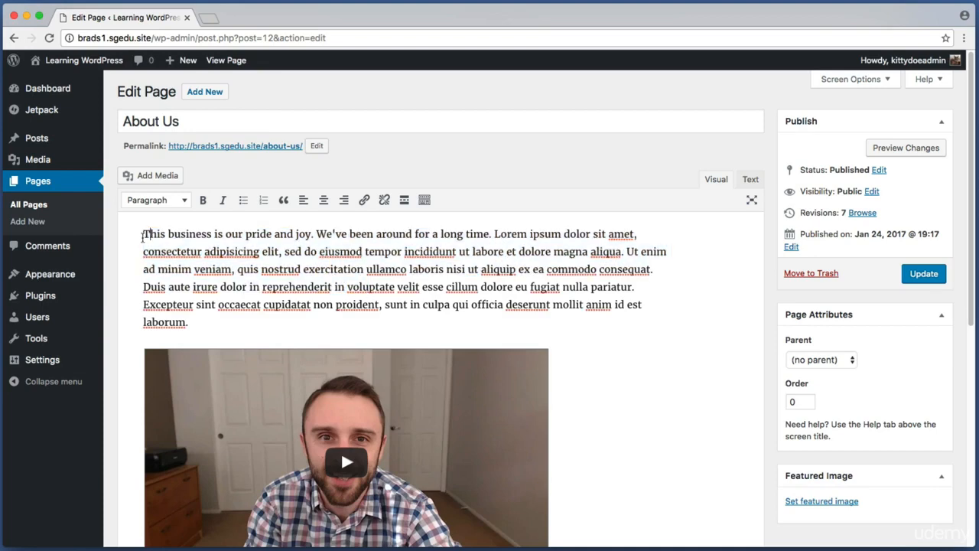
key(Return)
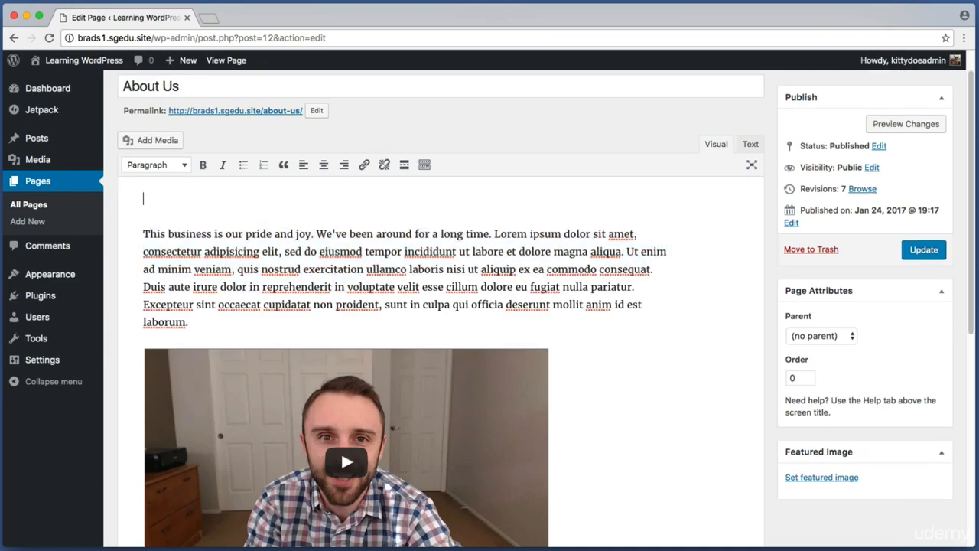
text(jaskfkjlsd)
Select the placeholder line above the opening paragraph and format it as Heading 1
drag(203, 200, 143, 199)
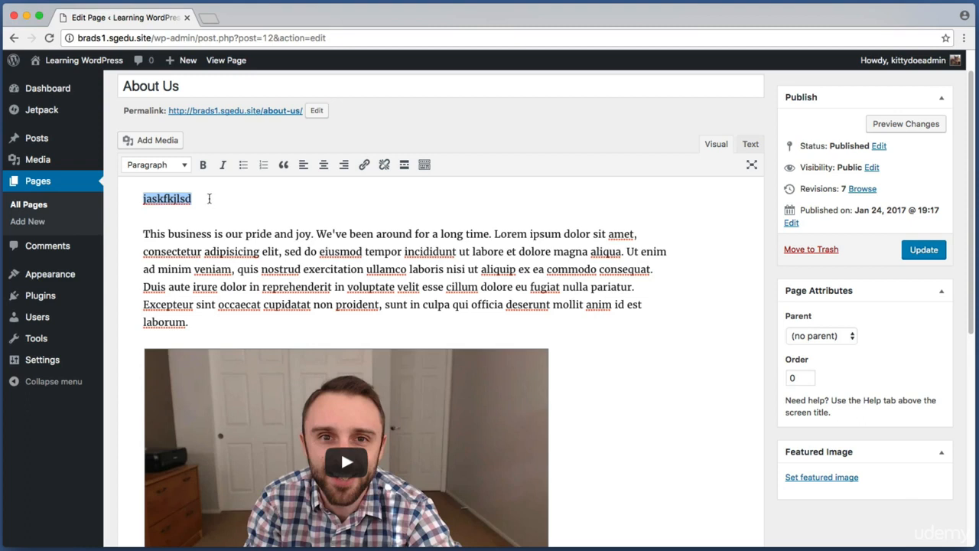
click(213, 198)
drag(212, 199, 143, 200)
drag(210, 327, 132, 236)
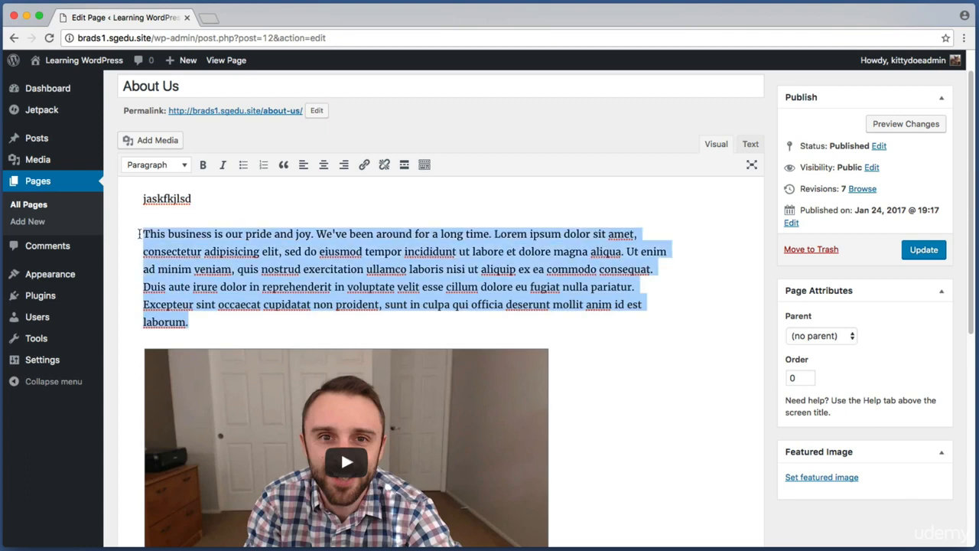
click(196, 197)
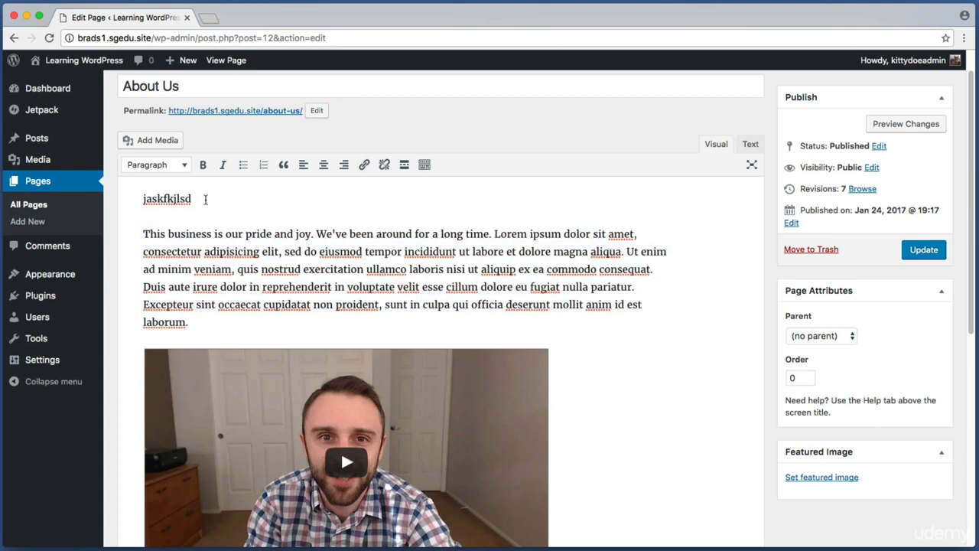
drag(196, 198, 111, 196)
click(209, 200)
drag(222, 199, 132, 199)
drag(204, 198, 93, 200)
key(super+shift+4)
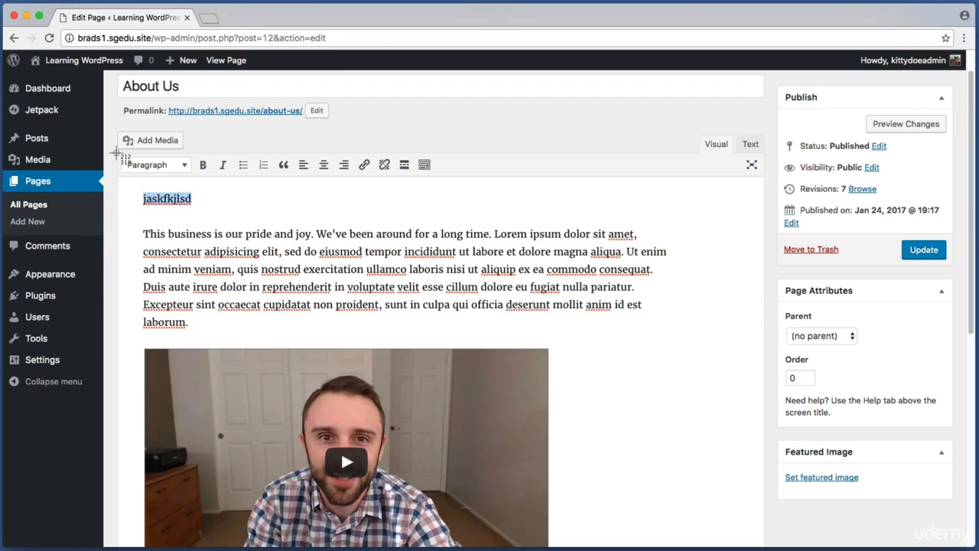
drag(117, 156, 191, 181)
click(176, 169)
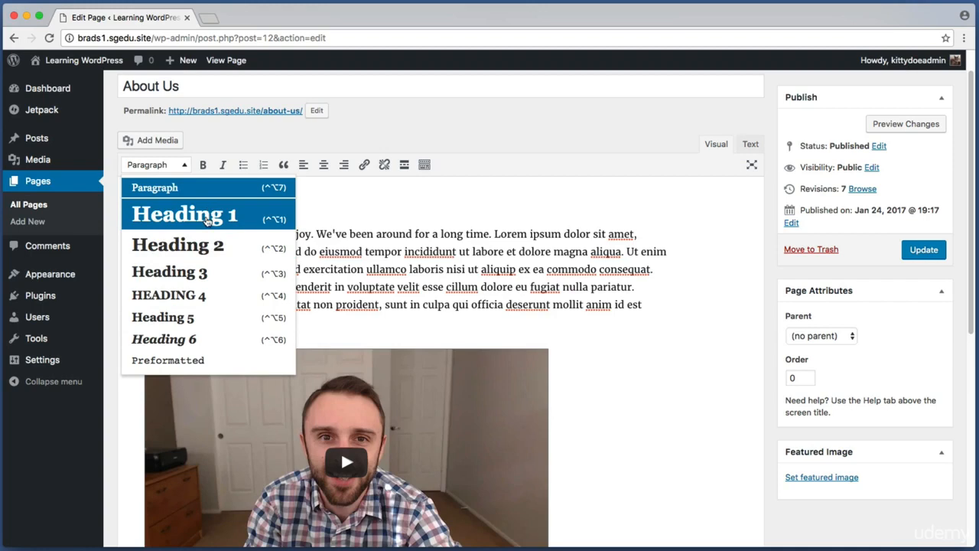
click(206, 218)
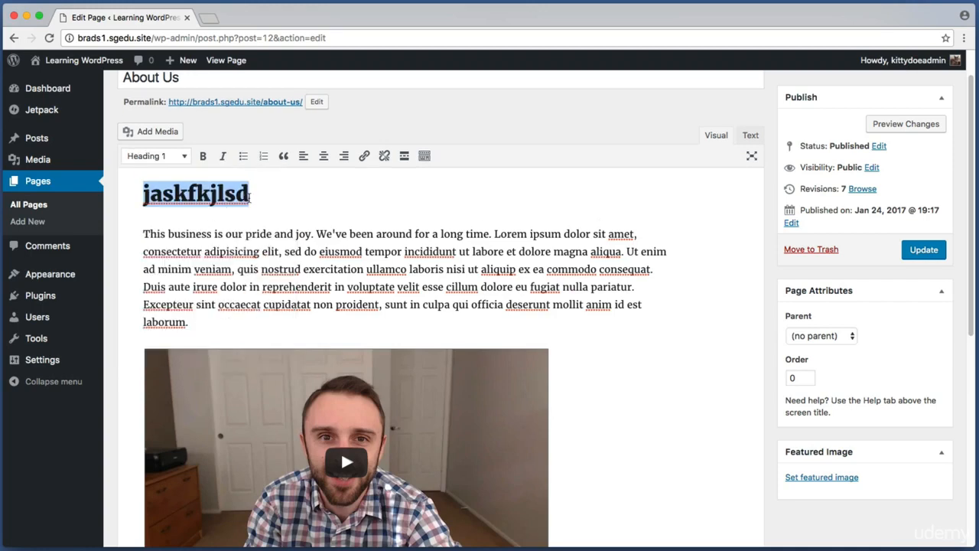
Try Heading 2 on the placeholder line and settle on Heading 3
click(186, 159)
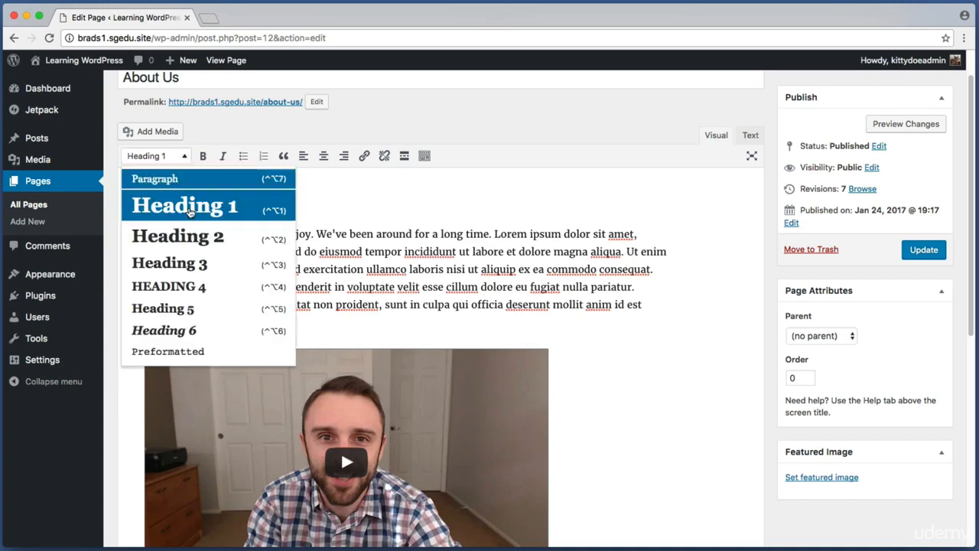
click(194, 242)
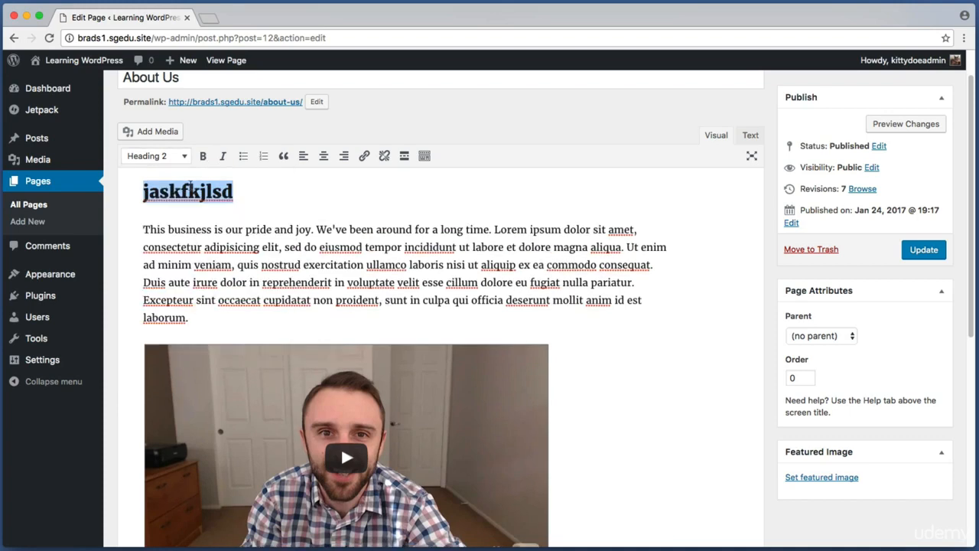
click(186, 159)
click(195, 262)
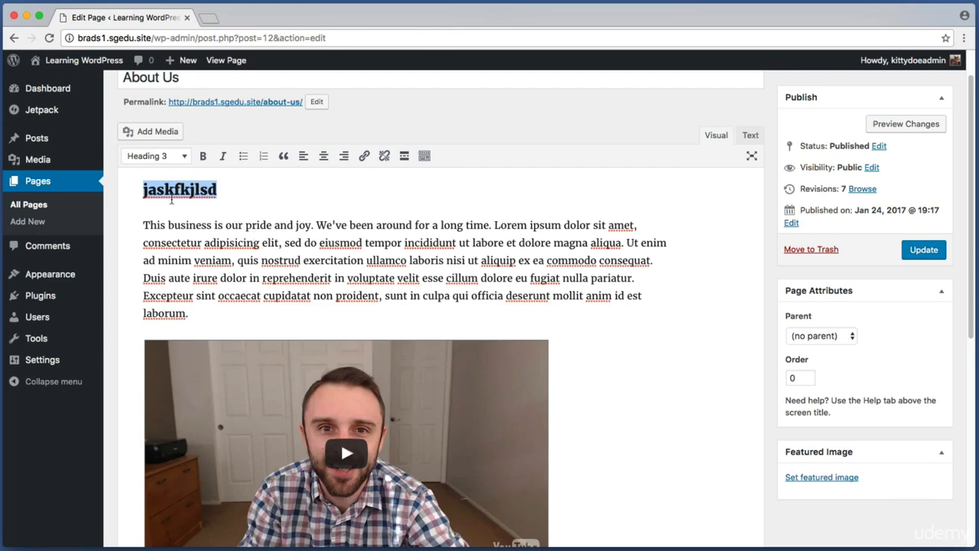
click(170, 158)
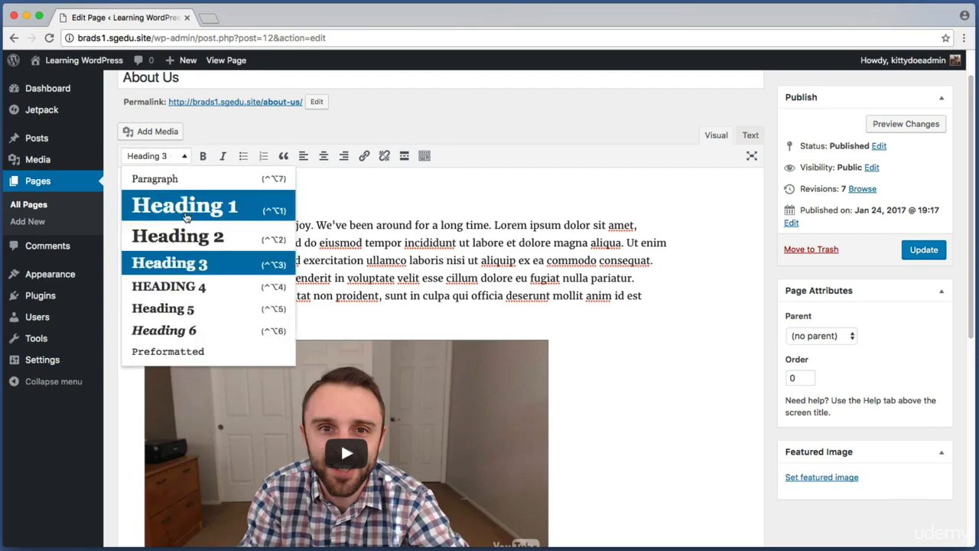
click(177, 157)
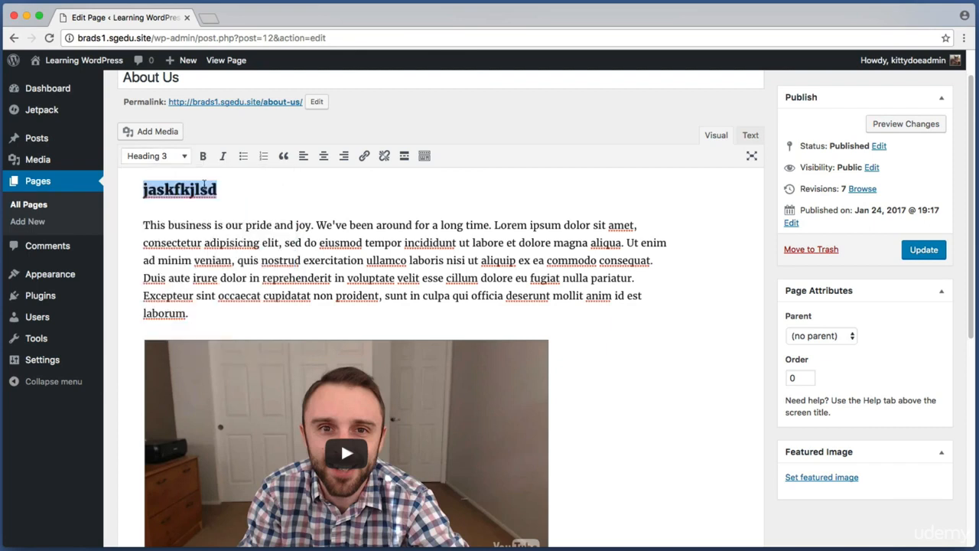
Replace the placeholder heading text with "About the Company"
key(Right)
key(BackSpace)
key(BackSpace)
key(BackSpace)
key(BackSpace)
key(BackSpace)
key(BackSpace)
key(BackSpace)
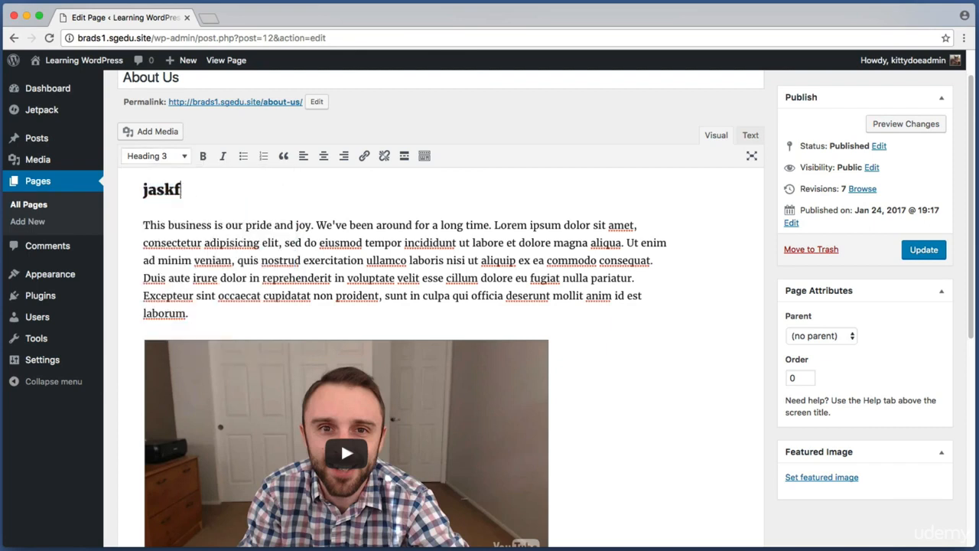
key(BackSpace)
key(BackSpace)
text(bout)
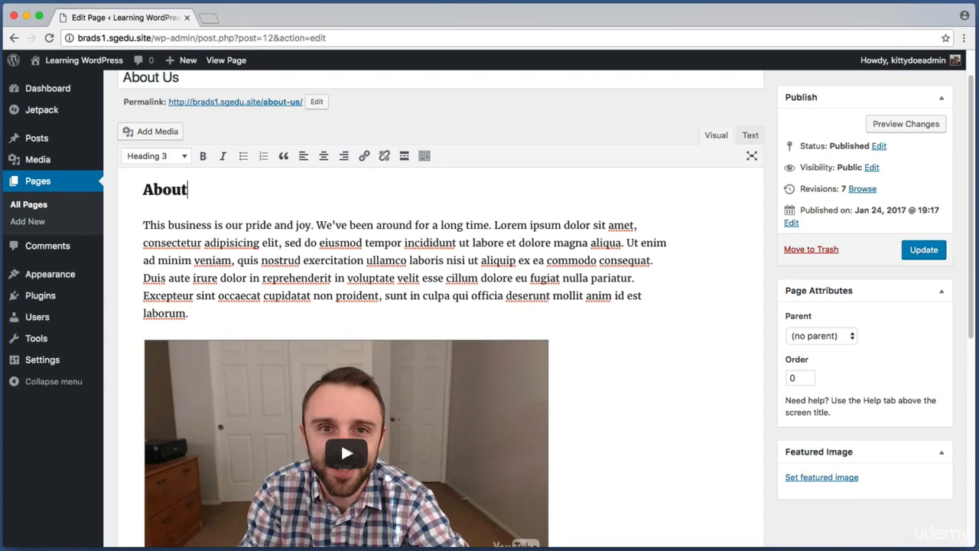
text( the Company)
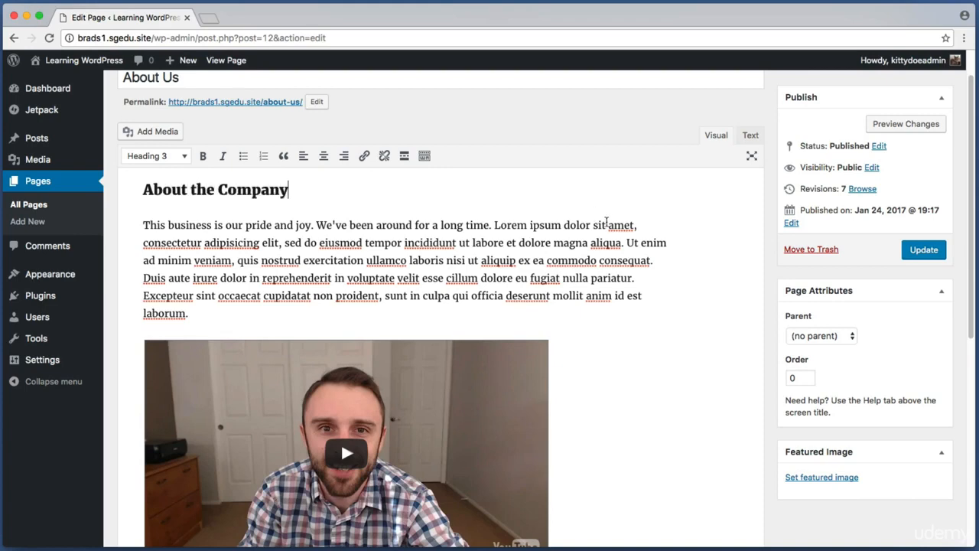
Insert a new line between the YouTube video and the second paragraph reading "About Me"
scroll(623, 258, down, 5)
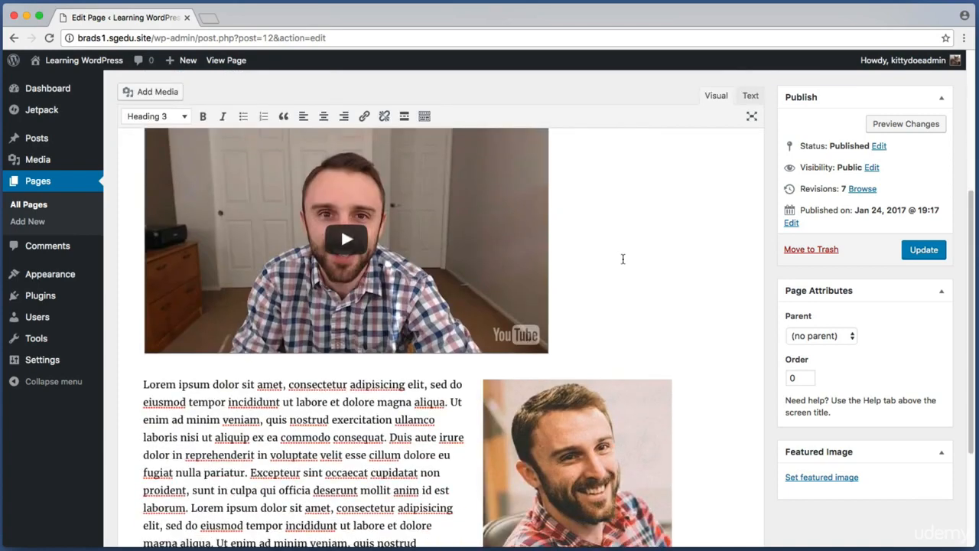
click(614, 237)
key(Return)
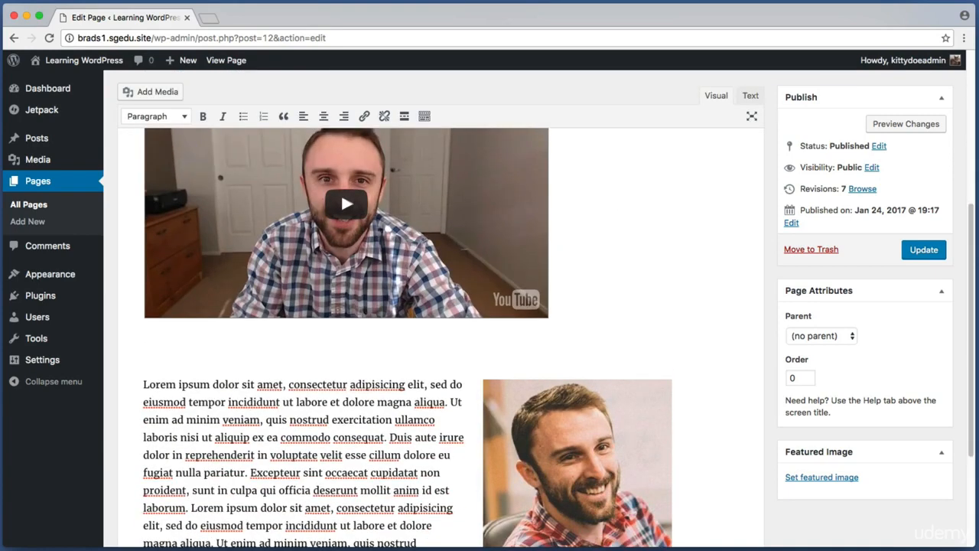
text(About Me)
Format the "About Me" line as Heading 3
drag(192, 348, 135, 352)
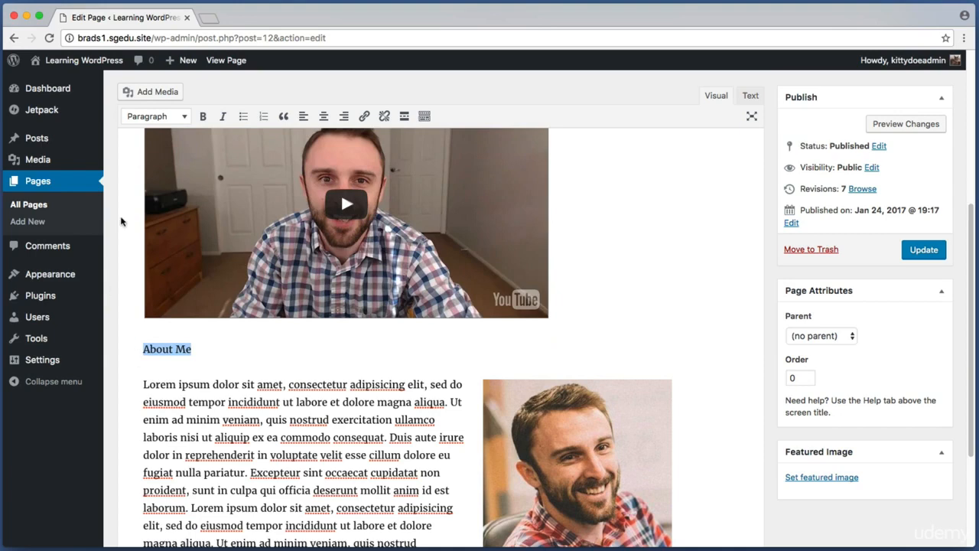
click(141, 119)
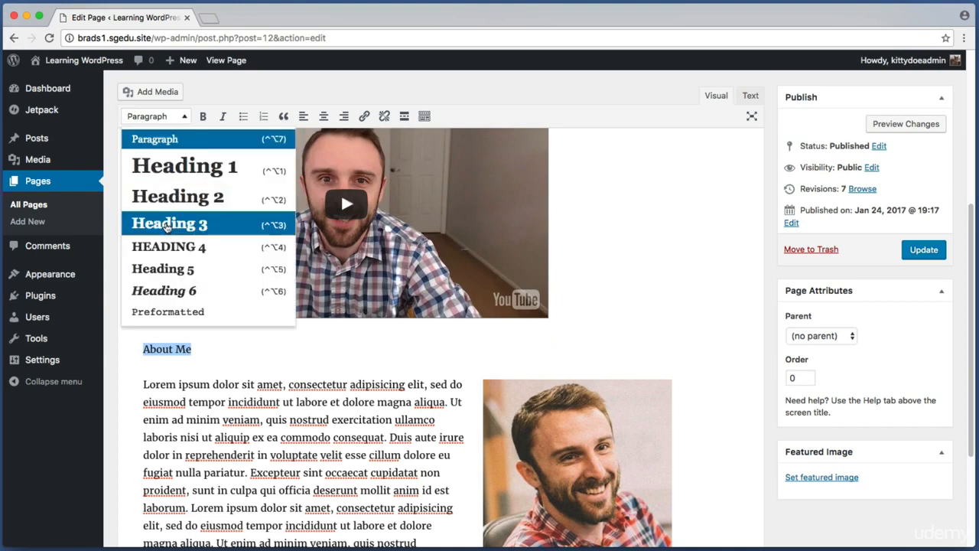
click(168, 224)
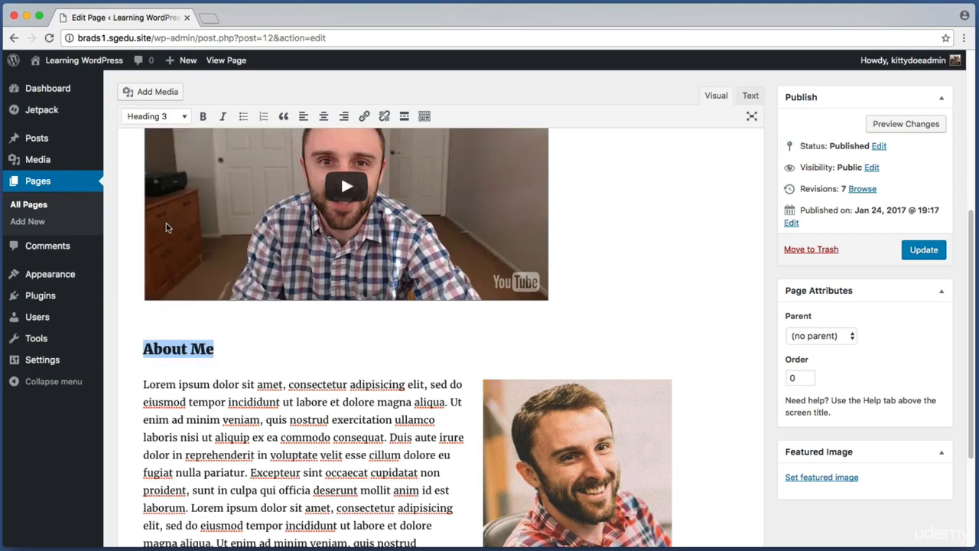
click(240, 350)
Update the About Us page and open its published version
key(super+shift+4)
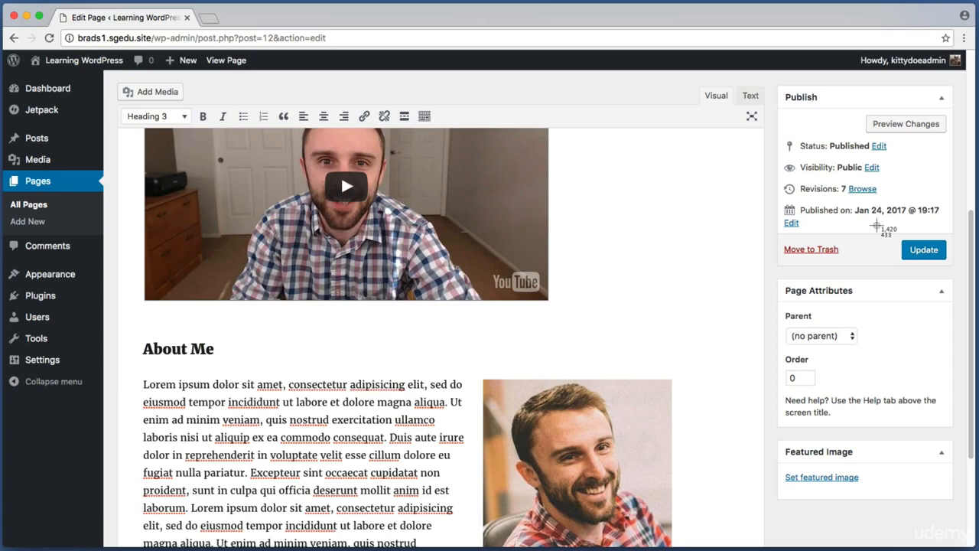
drag(884, 228, 976, 277)
click(925, 257)
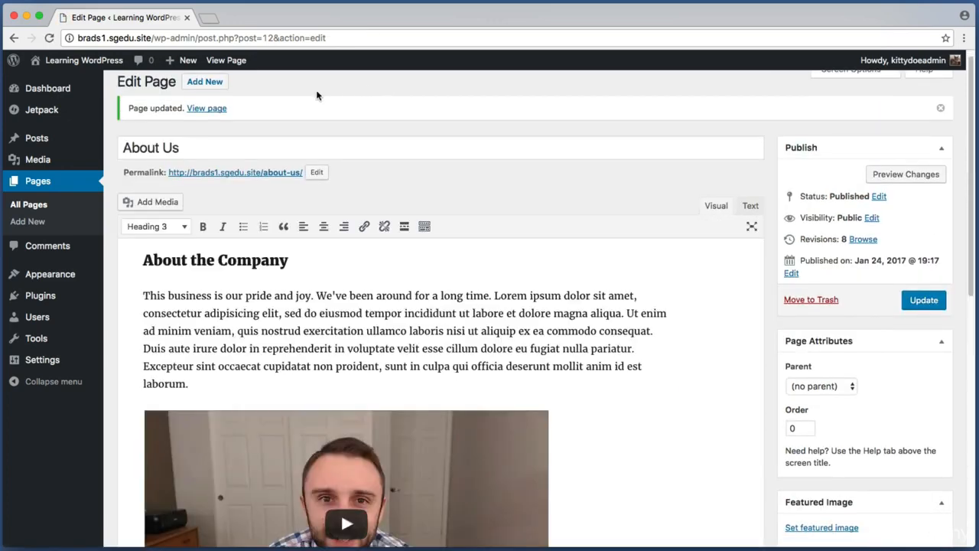
click(220, 108)
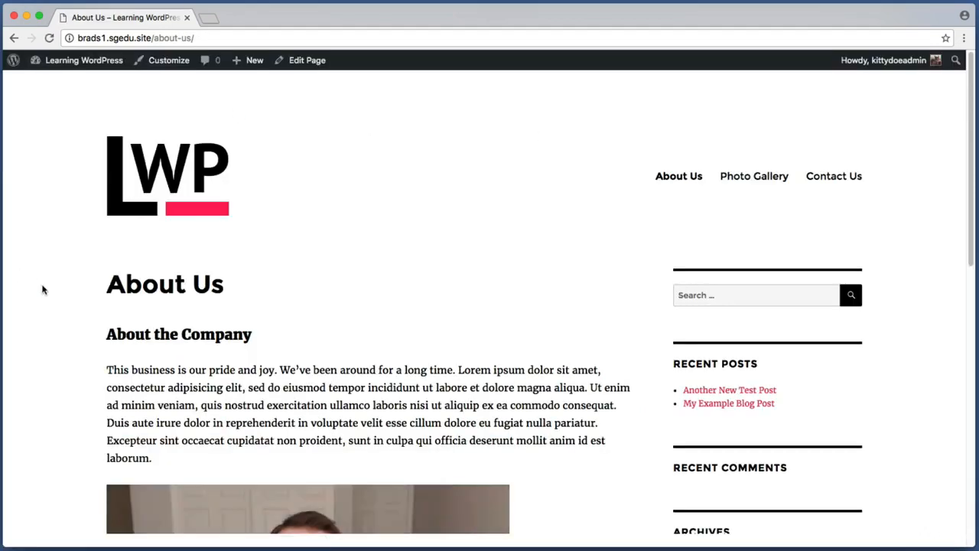
Review the "About the Company" and "About Me" section headings on the published About Us page
key(super+shift+4)
drag(92, 320, 274, 352)
scroll(46, 308, down, 5)
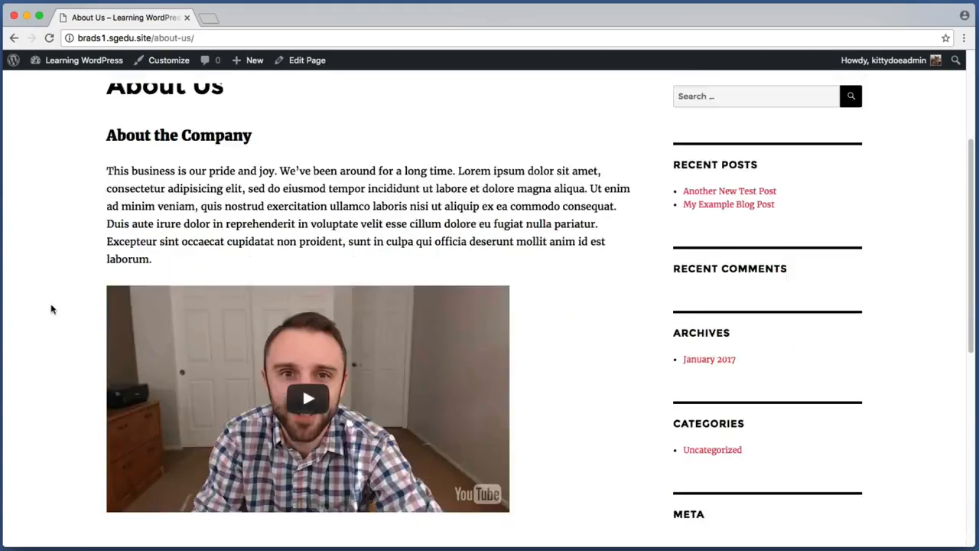
scroll(52, 309, down, 5)
key(super+shift+4)
drag(92, 311, 255, 337)
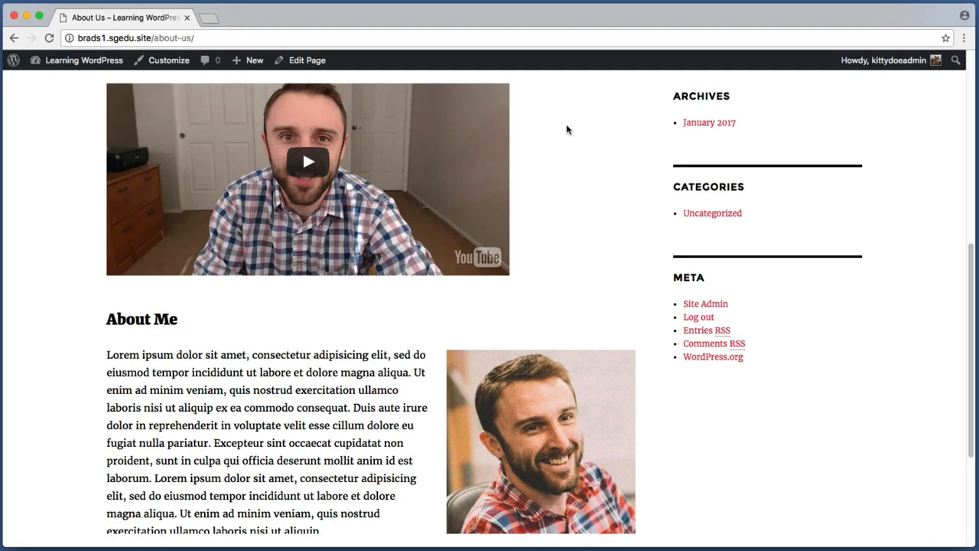
key(super+shift+4)
drag(372, 37, 0, 80)
key(Escape)
drag(231, 50, 264, 81)
mouse_move(249, 63)
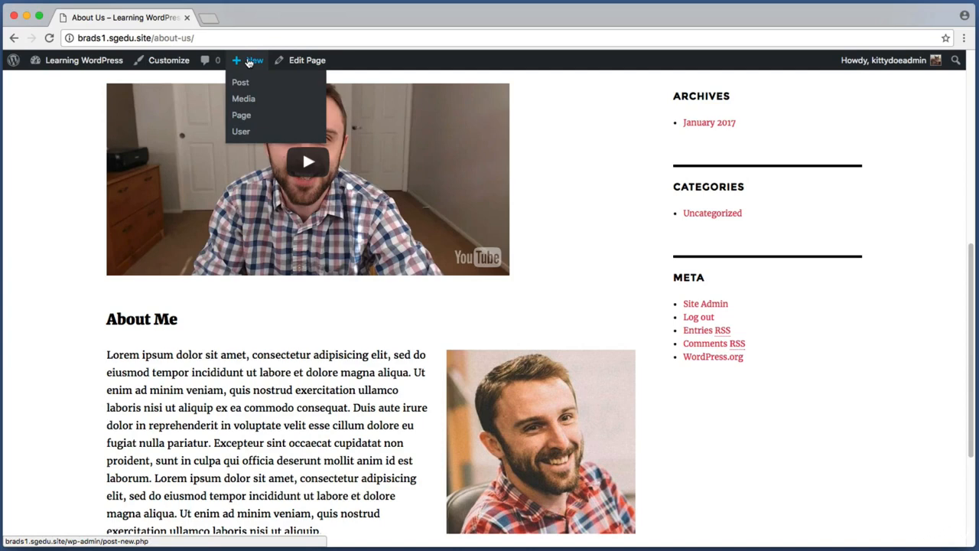
Return from the published page to the site's admin dashboard and start a new blank page
key(super+shift+4)
drag(39, 80, 130, 49)
click(84, 62)
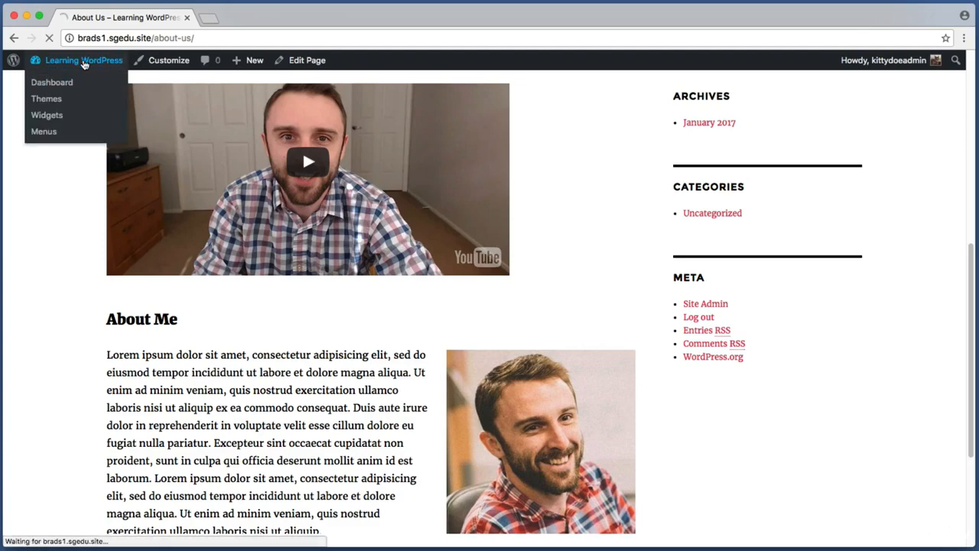
key(super+shift+4)
drag(111, 91, 23, 392)
mouse_move(46, 228)
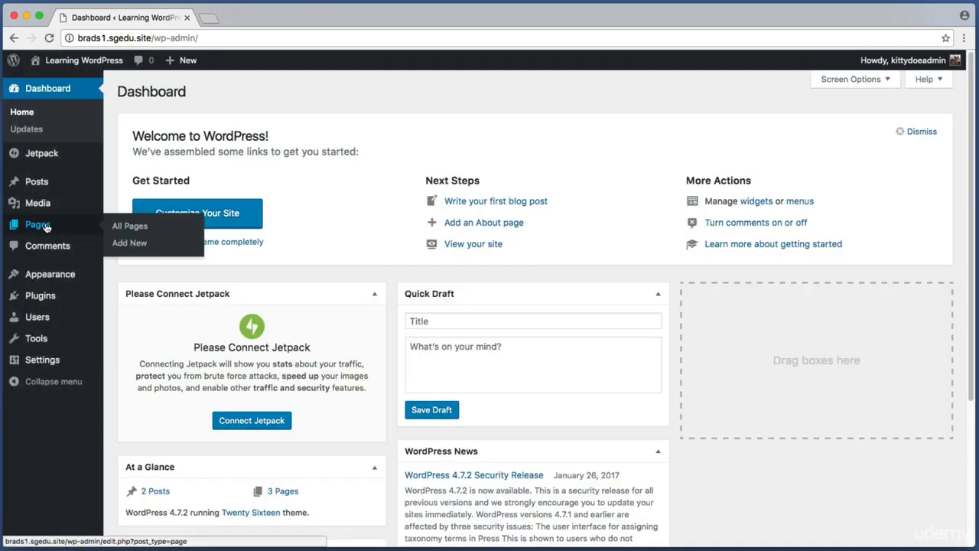
click(139, 245)
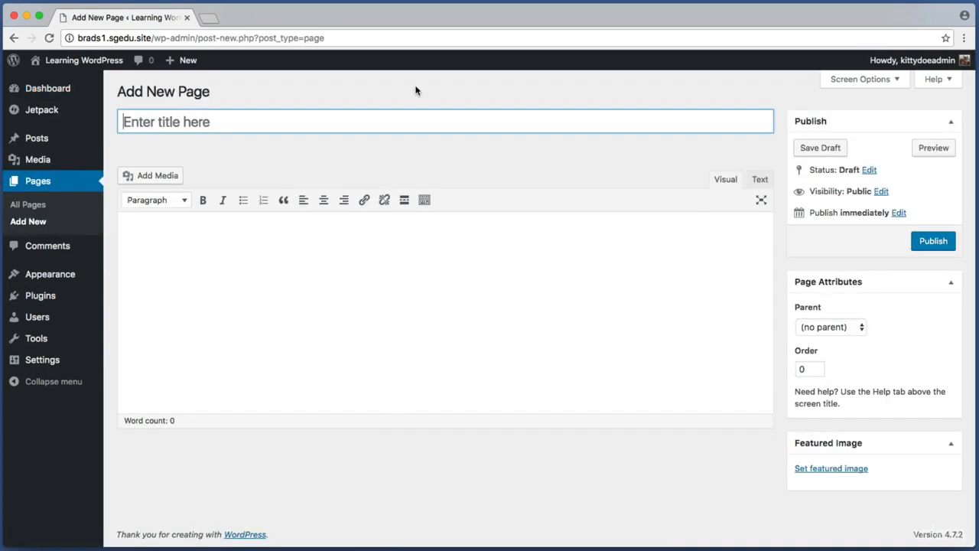